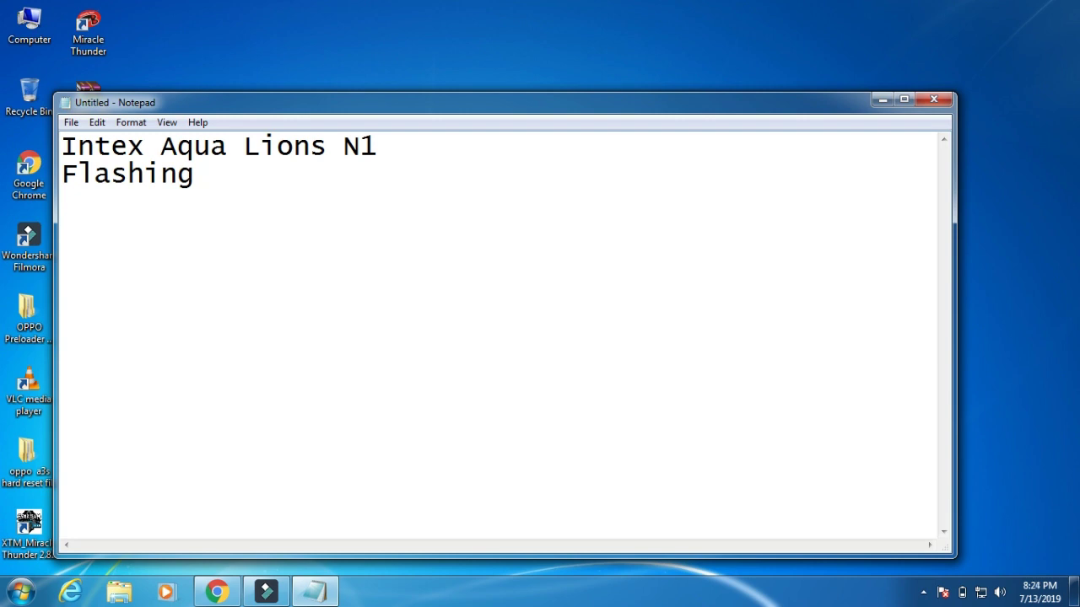
Complete the note's second line with "Solution", add "Step By Step" as a third line, and minimize the note
{"action": "type", "text": "Solution"}
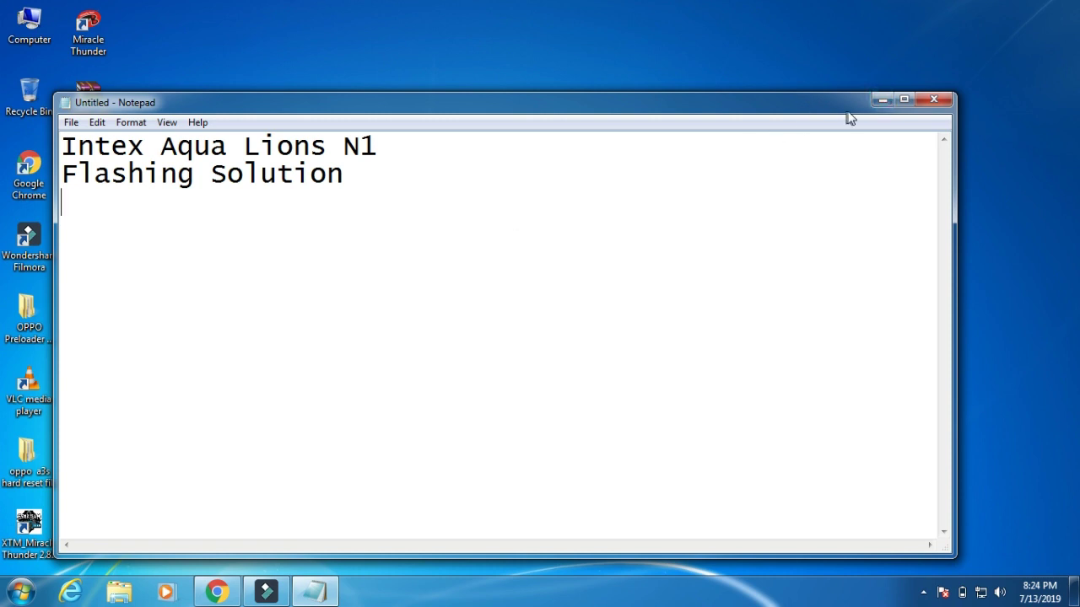
{"action": "type", "text": "Step "}
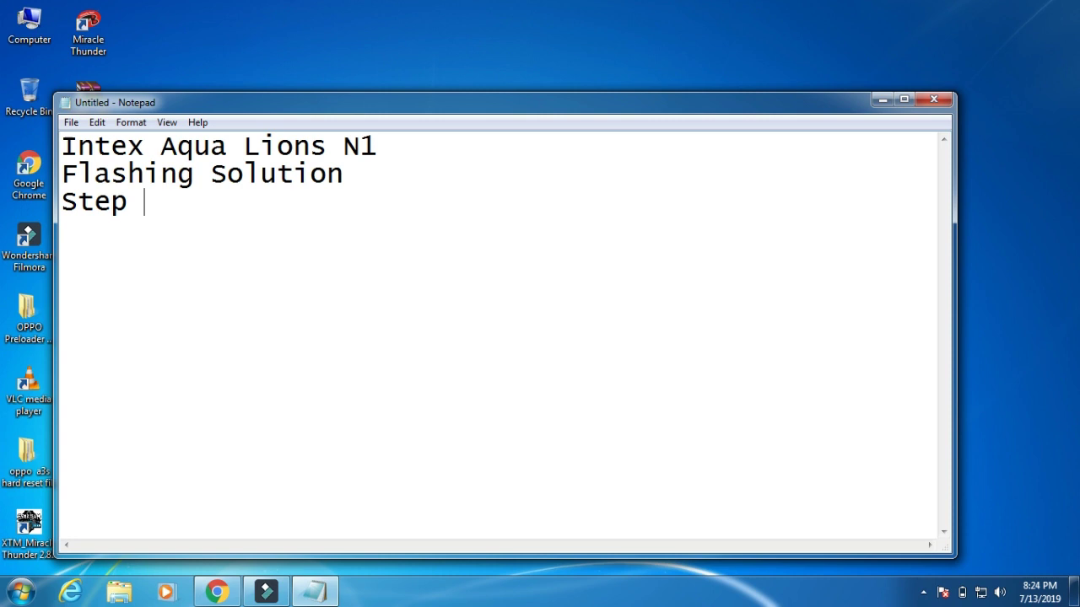
{"action": "type", "text": "By Step"}
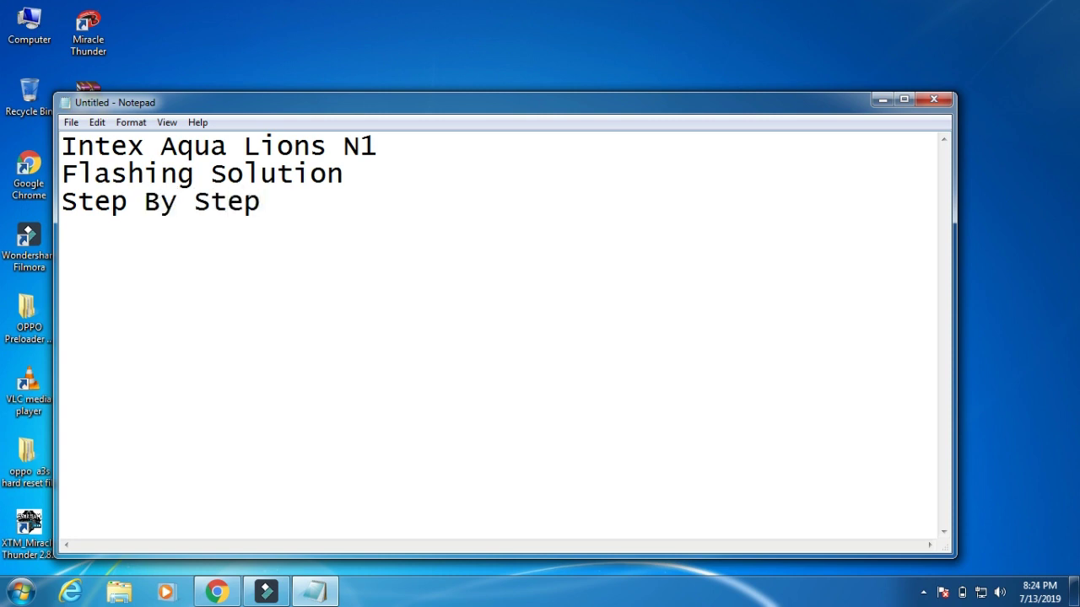
{"action": "left_click", "coordinate": [883, 102]}
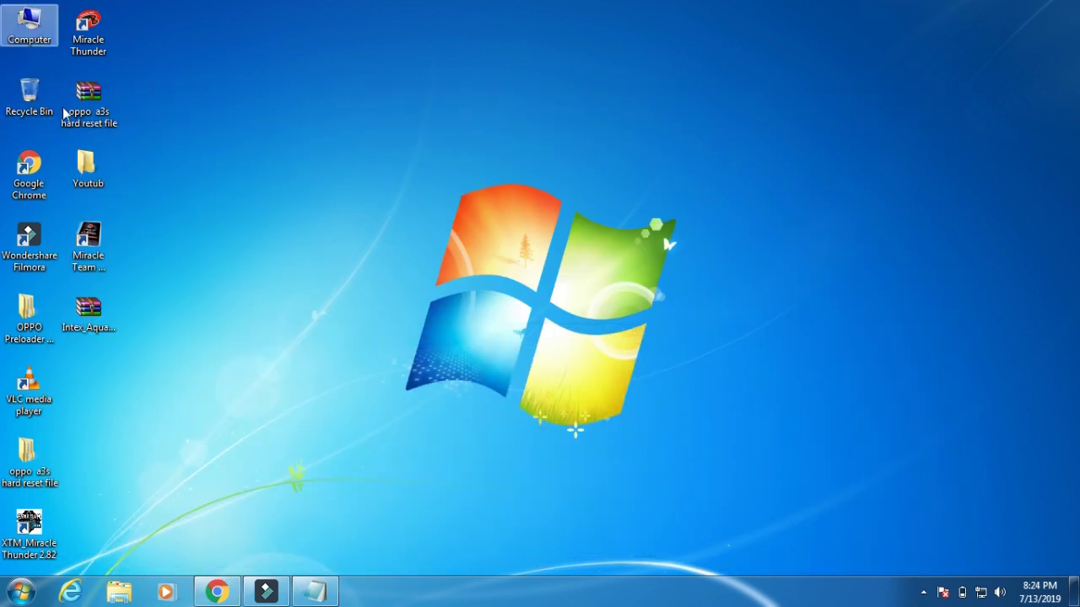
Extract the Intex_Aqua_Lions_N1_MT6737M_V05_Indian_7.0 archive into its own folder on the desktop with the default extraction options
{"action": "left_click", "coordinate": [63, 339]}
{"action": "right_click", "coordinate": [71, 336]}
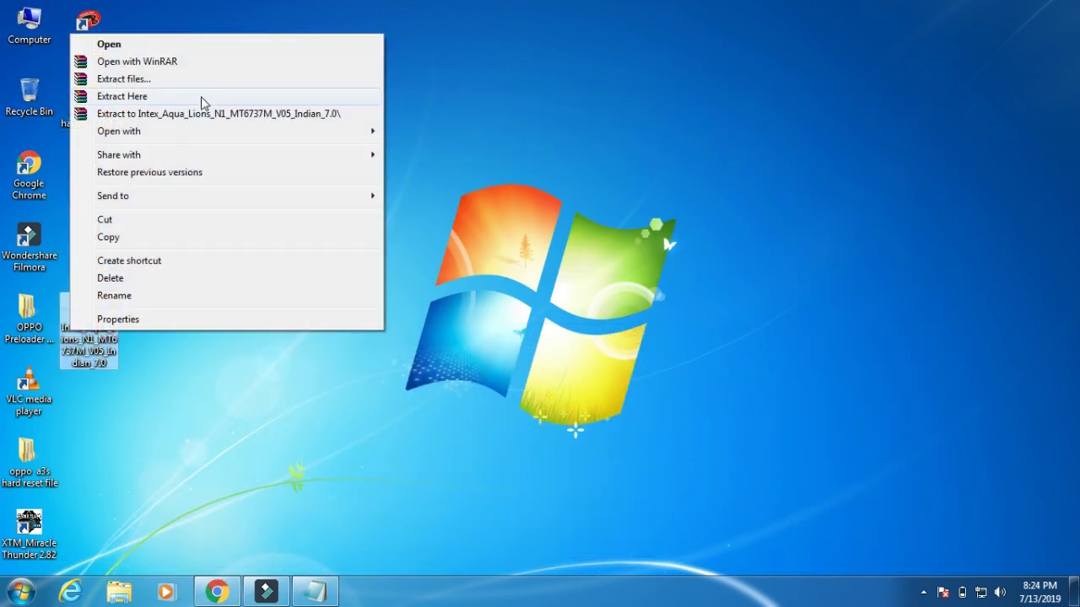
{"action": "left_click", "coordinate": [144, 77]}
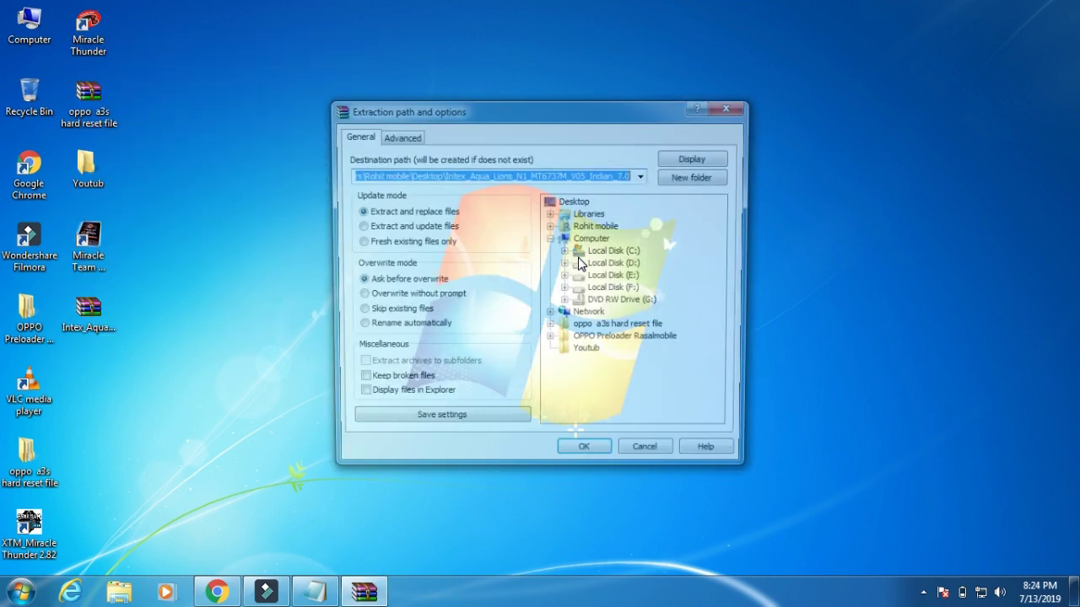
{"action": "left_click", "coordinate": [592, 458]}
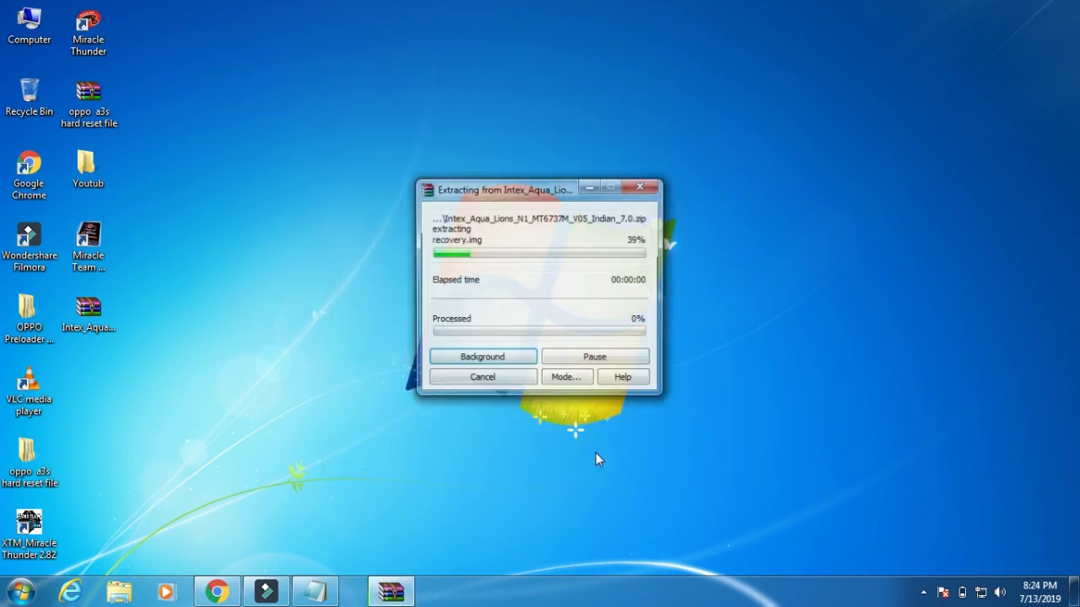
{"action": "right_click", "coordinate": [695, 108]}
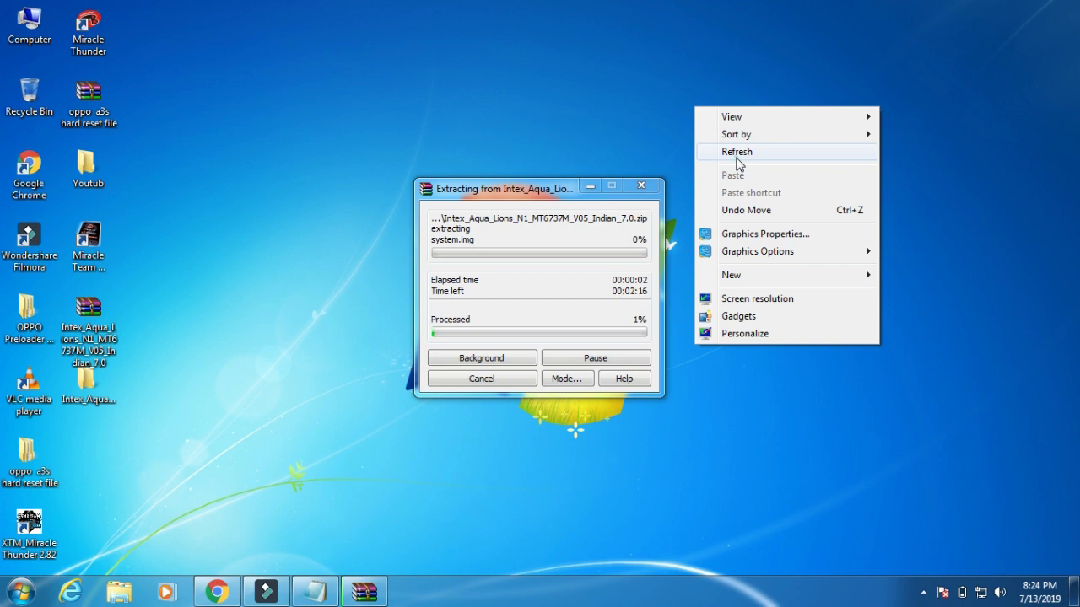
{"action": "left_click", "coordinate": [736, 153]}
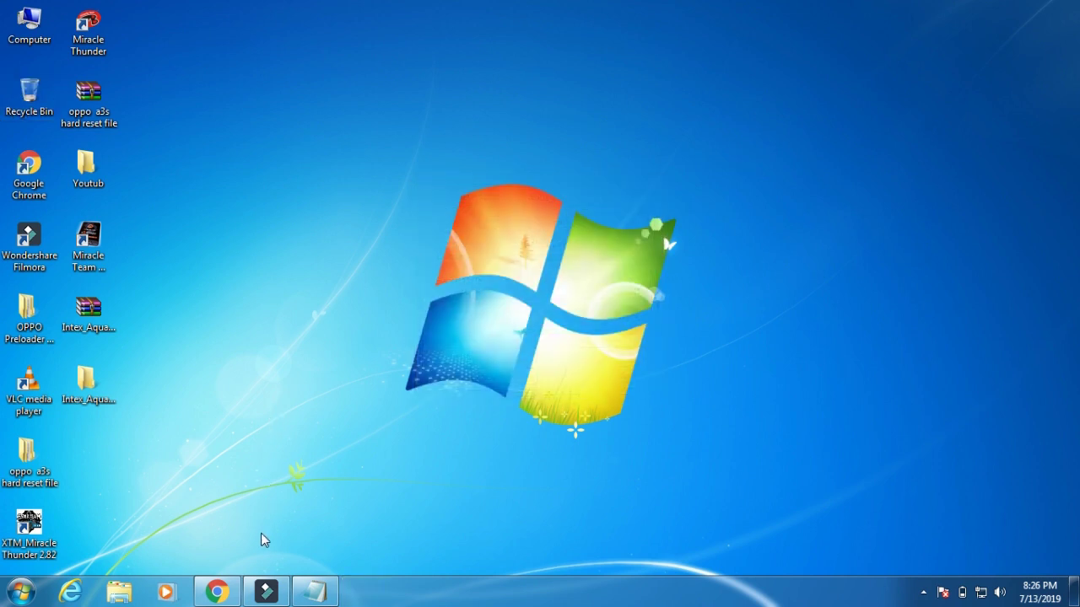
Run the Install batch file from Auto Installer Driver v1.1236.00 in the extracted firmware's Driver folder
{"action": "double_click", "coordinate": [98, 374]}
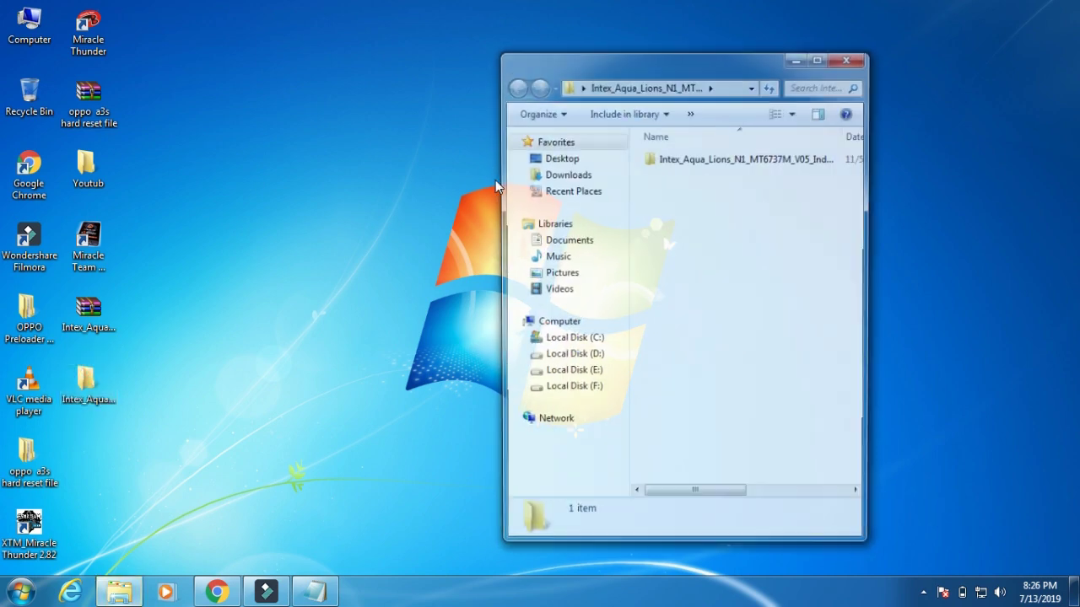
{"action": "double_click", "coordinate": [702, 157]}
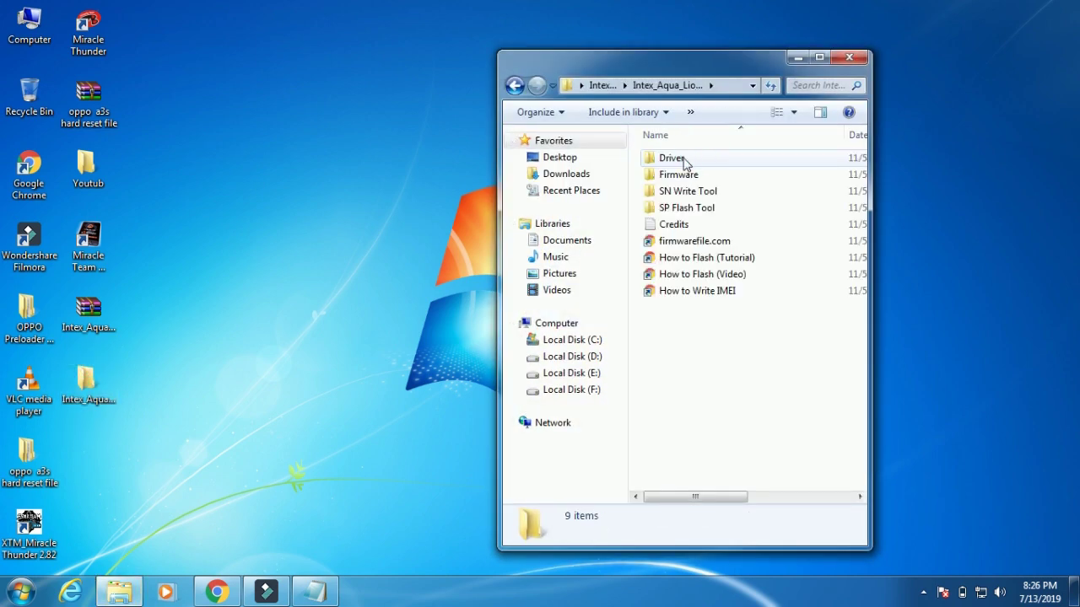
{"action": "double_click", "coordinate": [691, 163]}
{"action": "double_click", "coordinate": [683, 157]}
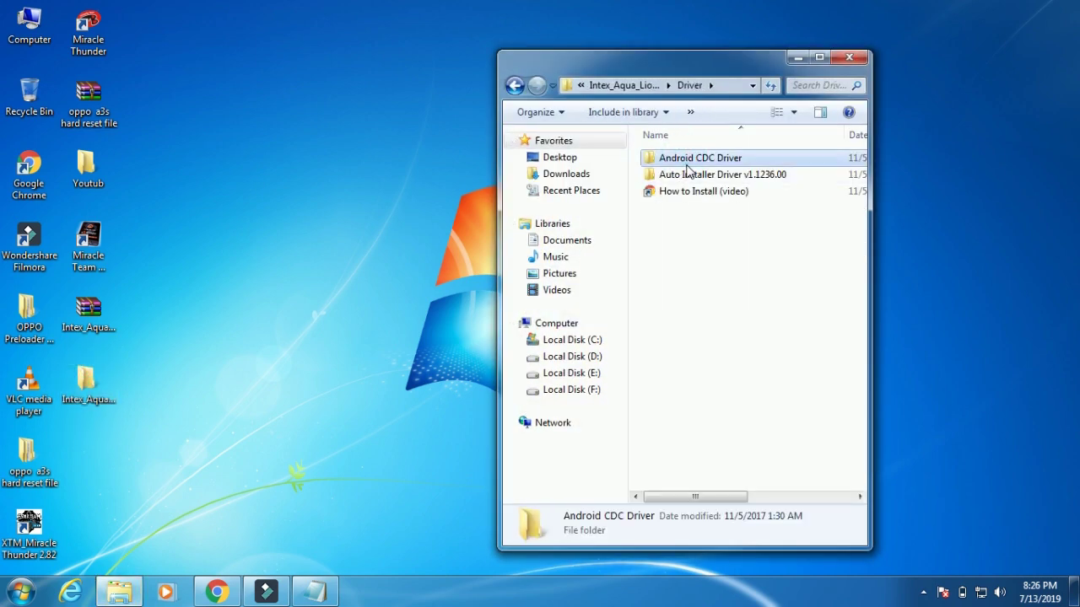
{"action": "left_click", "coordinate": [512, 85]}
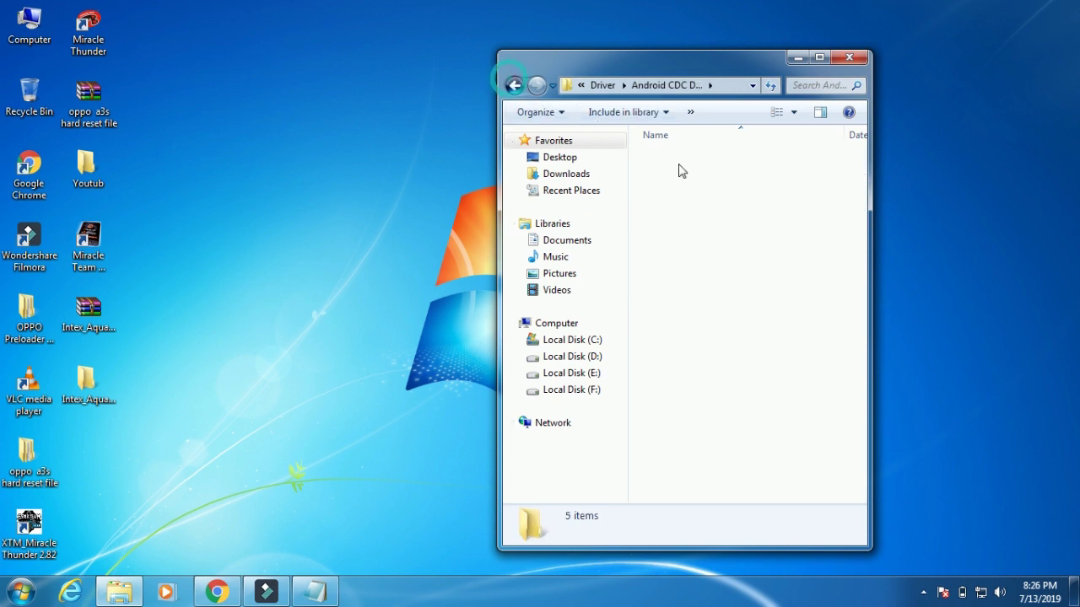
{"action": "double_click", "coordinate": [685, 174]}
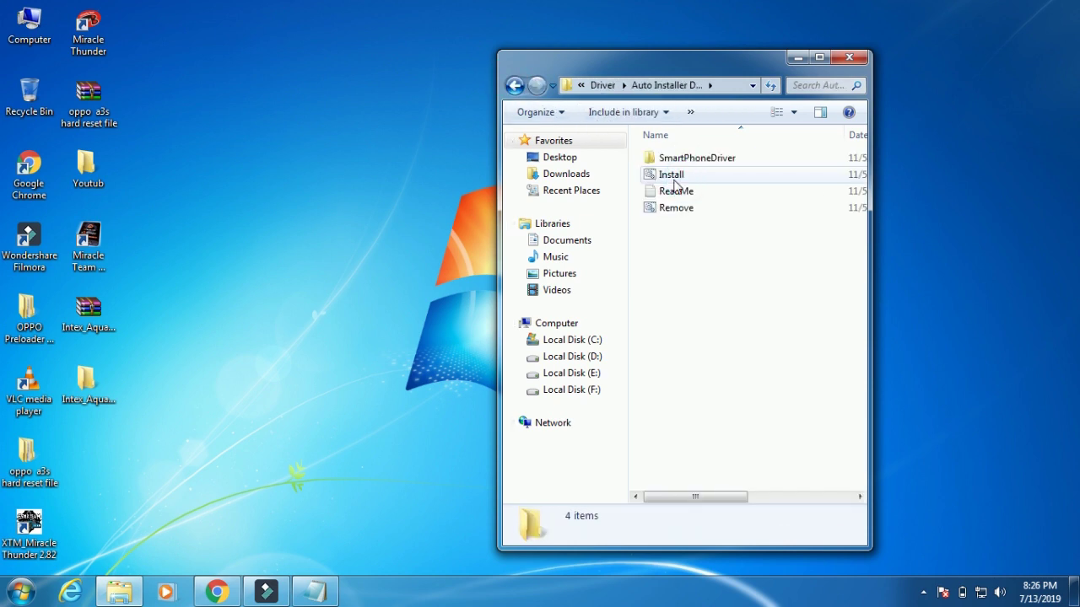
{"action": "double_click", "coordinate": [675, 175]}
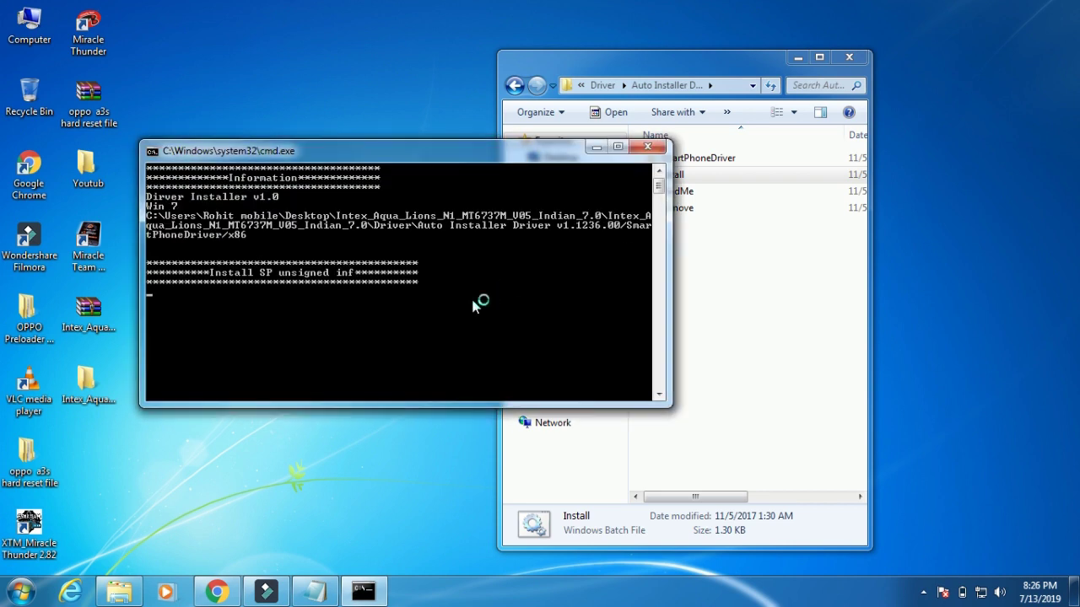
{"action": "right_click", "coordinate": [262, 35]}
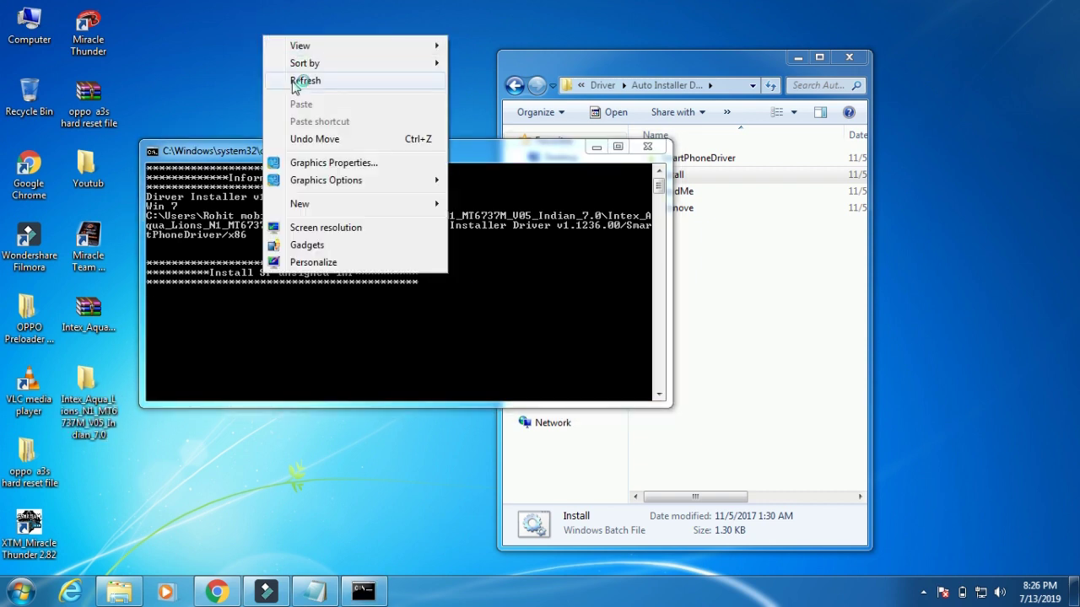
{"action": "left_click", "coordinate": [304, 80]}
{"action": "right_click", "coordinate": [293, 75]}
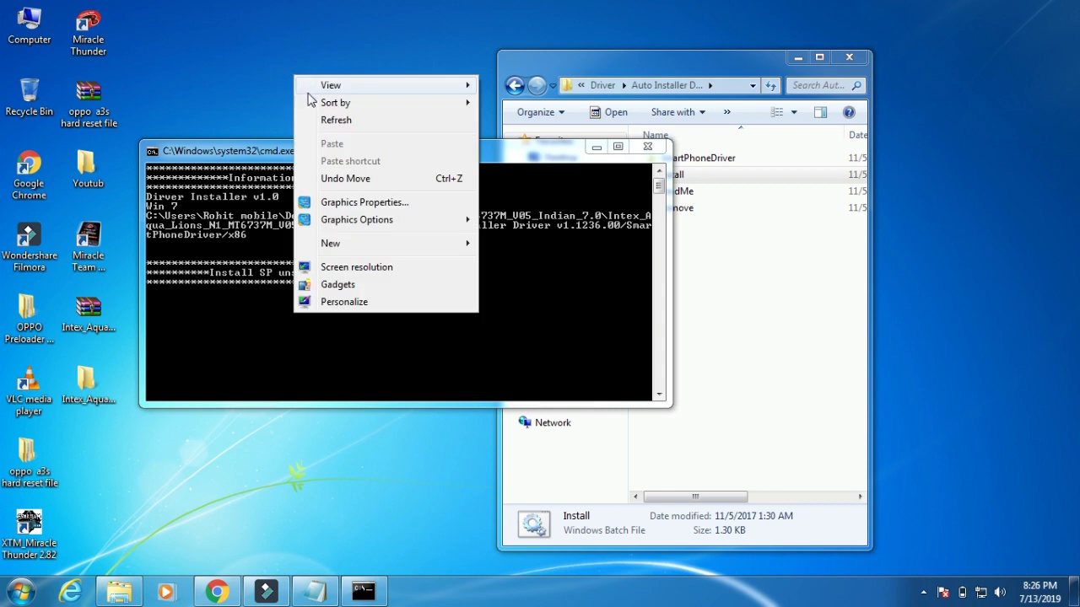
{"action": "left_click", "coordinate": [327, 120]}
{"action": "left_click", "coordinate": [326, 149]}
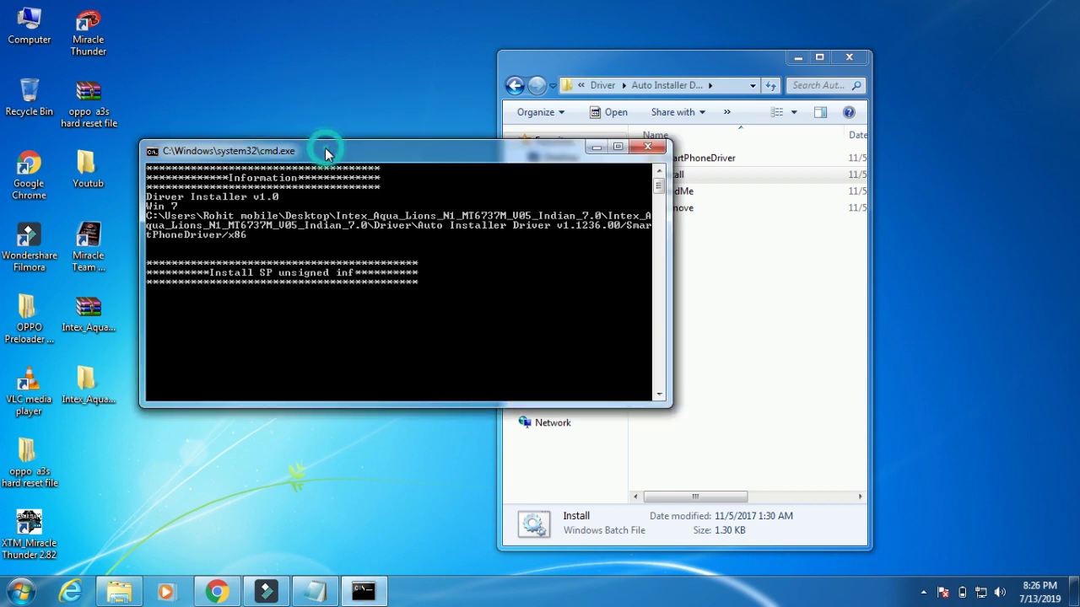
Launch Computer Management for this PC and dismiss the driver installer console
{"action": "right_click", "coordinate": [36, 32]}
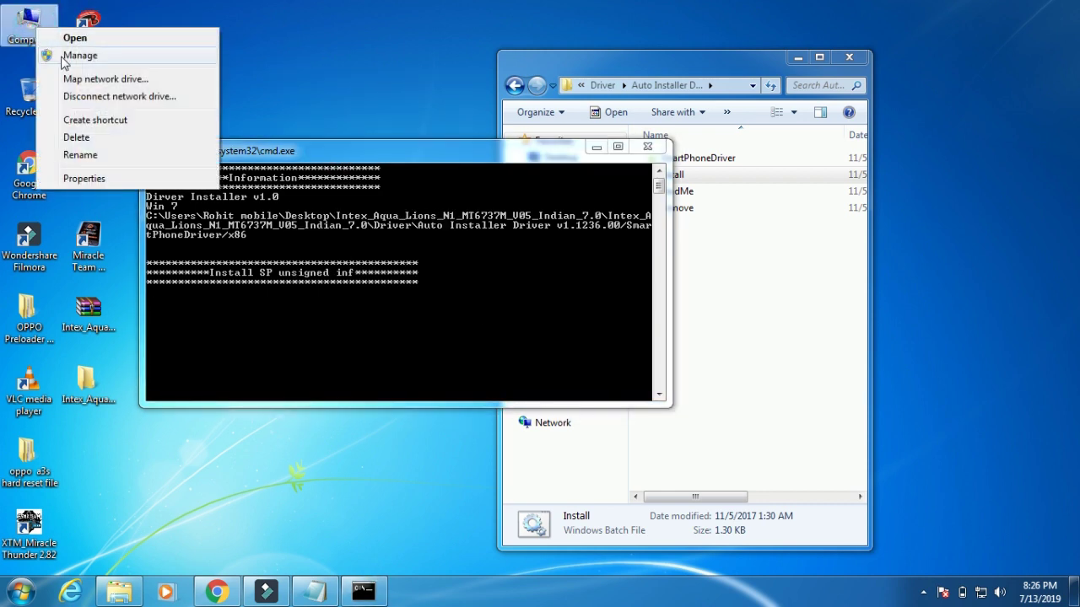
{"action": "left_click", "coordinate": [61, 54]}
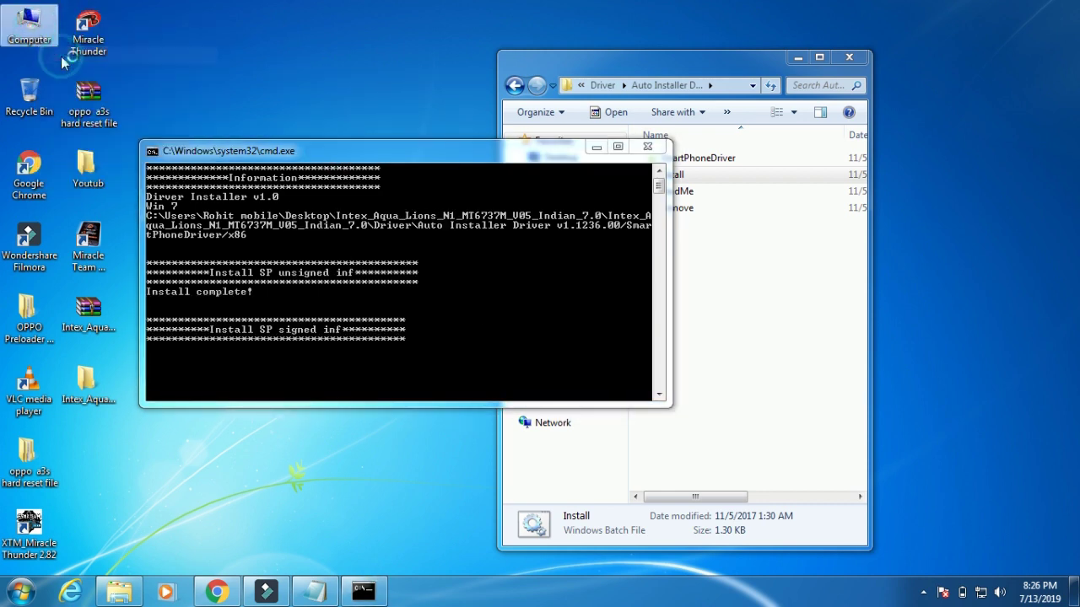
{"action": "right_click", "coordinate": [282, 63]}
{"action": "left_click", "coordinate": [328, 107]}
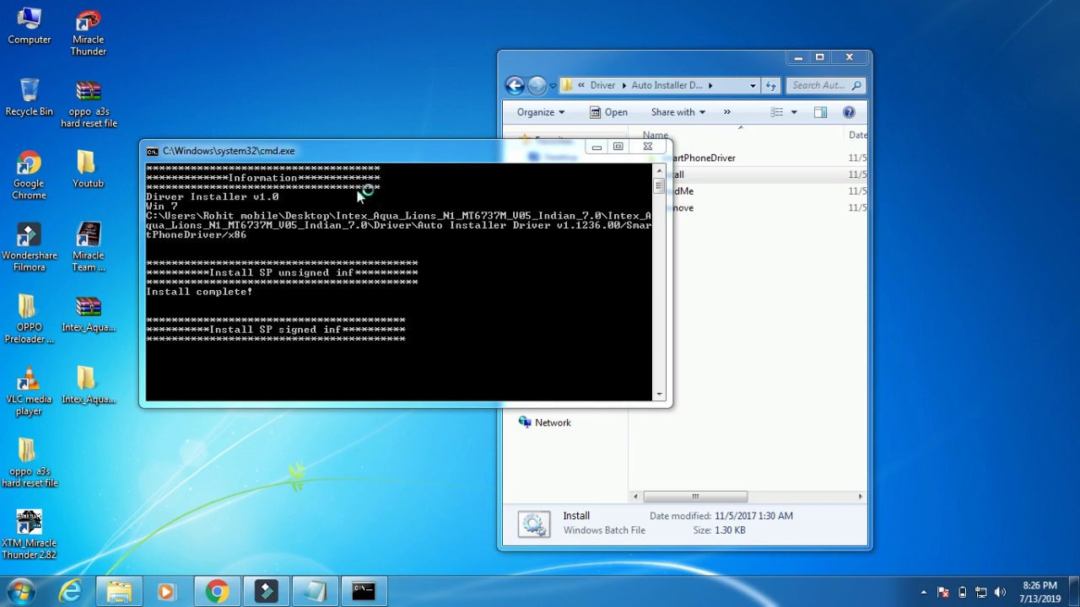
{"action": "right_click", "coordinate": [317, 70]}
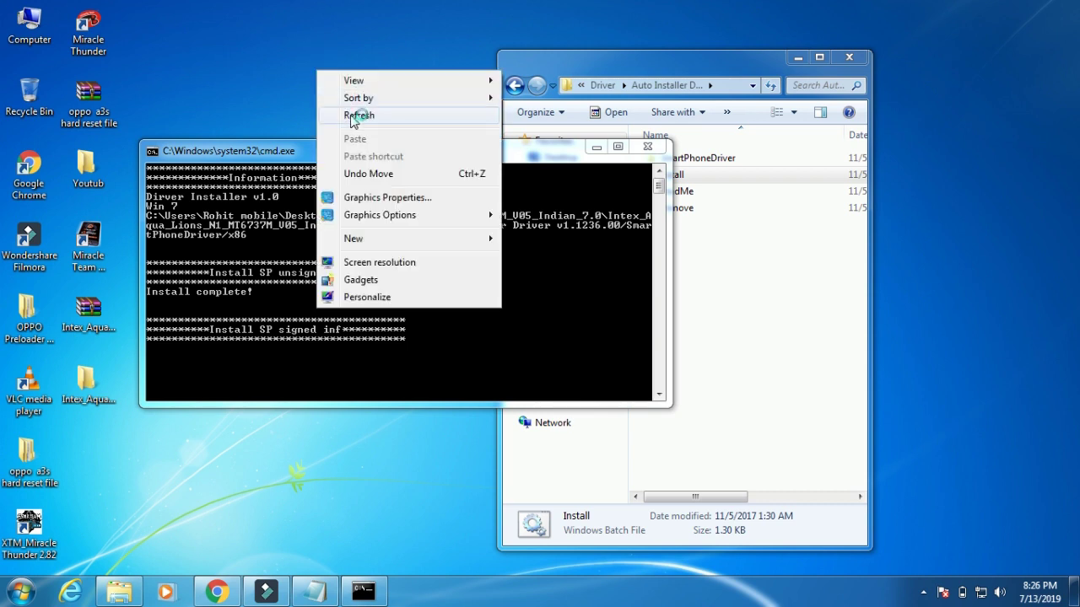
{"action": "left_click", "coordinate": [349, 113]}
{"action": "left_click", "coordinate": [305, 286]}
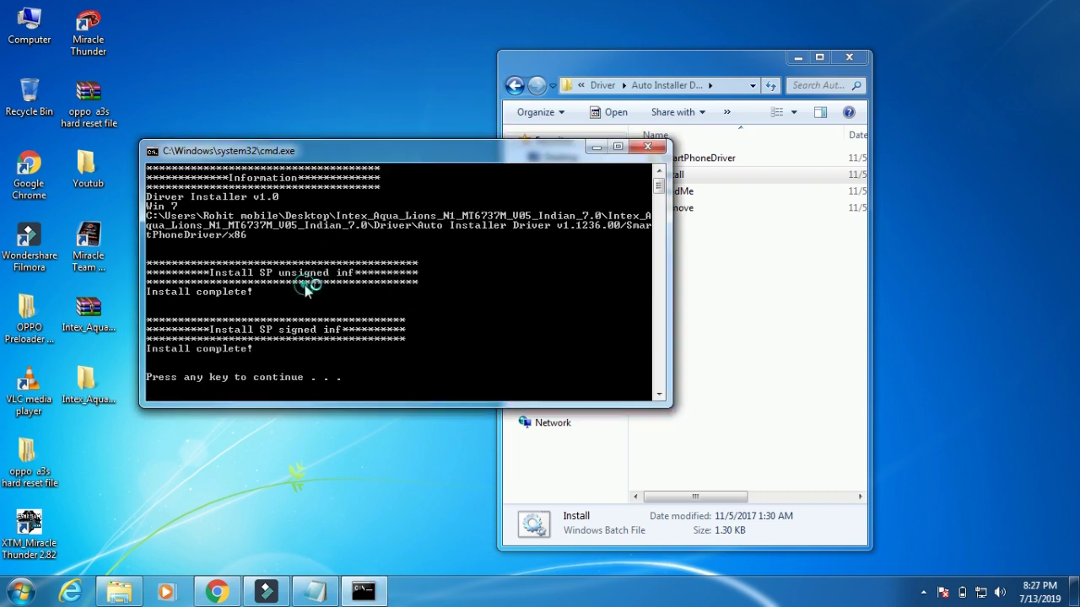
{"action": "key", "text": "Return"}
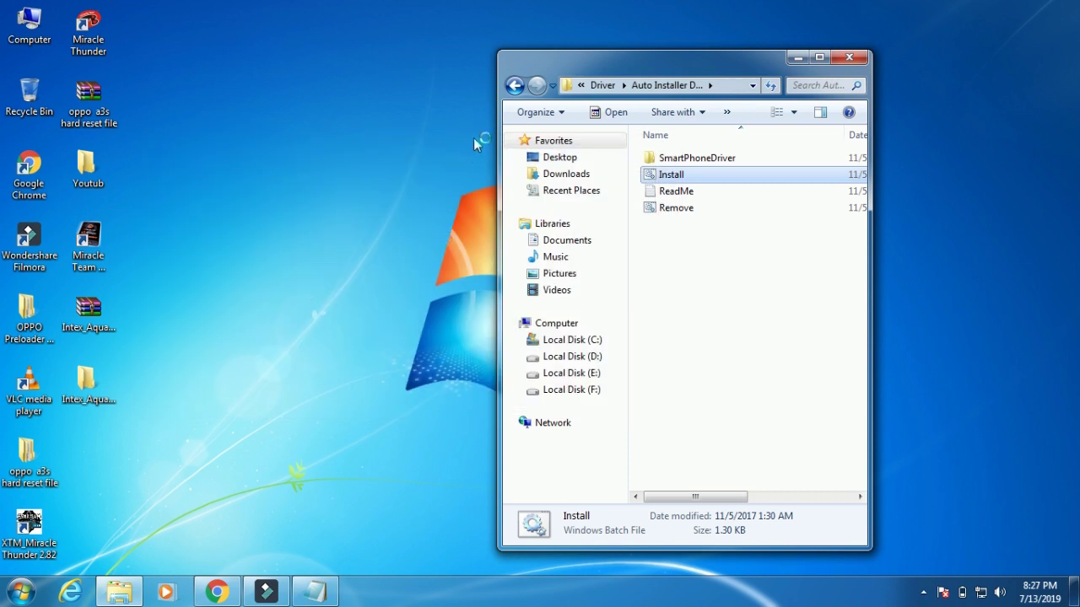
Examine the Android CDC Driver folder and its Win7 subfolder, and return to the Driver folder
{"action": "left_click", "coordinate": [513, 85]}
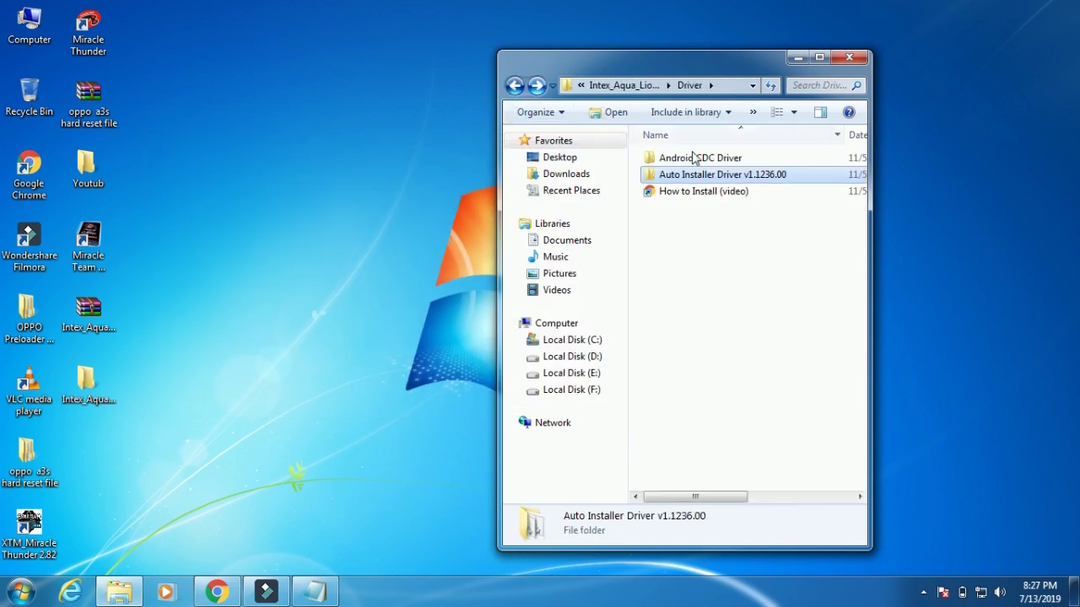
{"action": "double_click", "coordinate": [713, 158]}
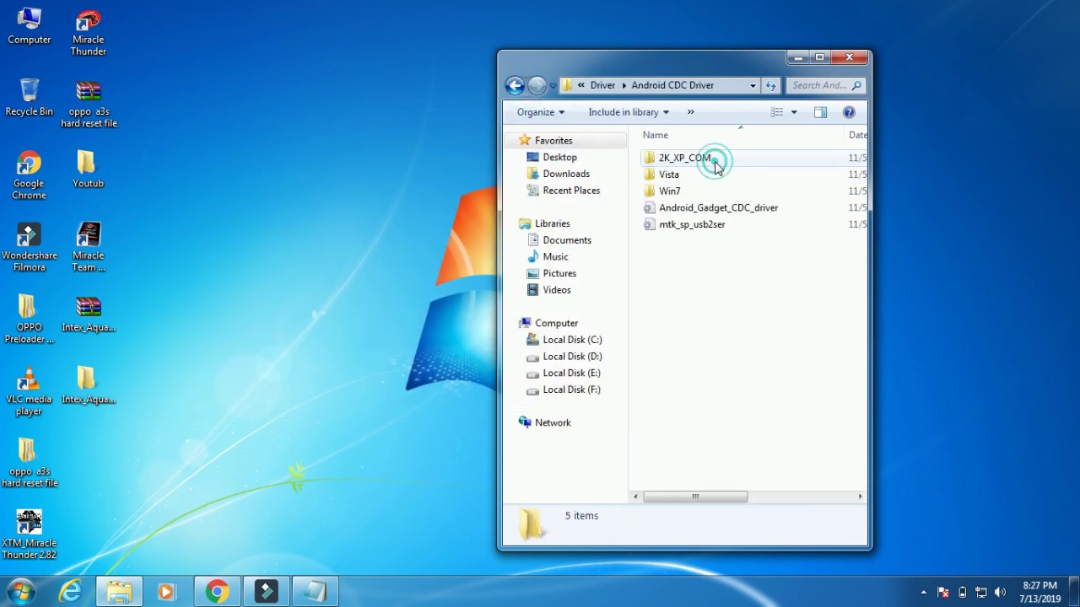
{"action": "left_click", "coordinate": [514, 85]}
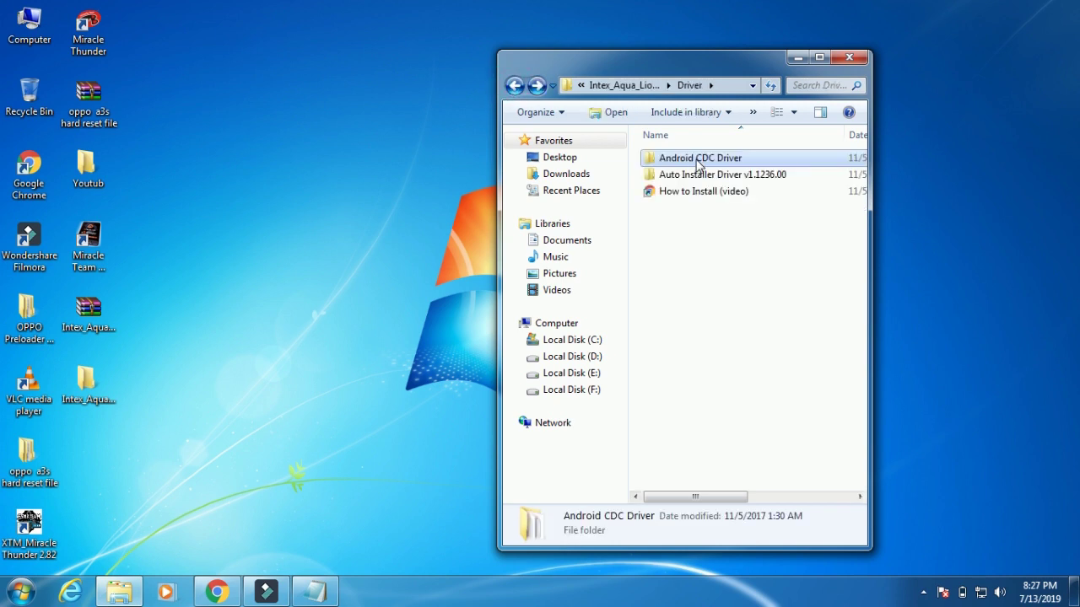
{"action": "double_click", "coordinate": [697, 160]}
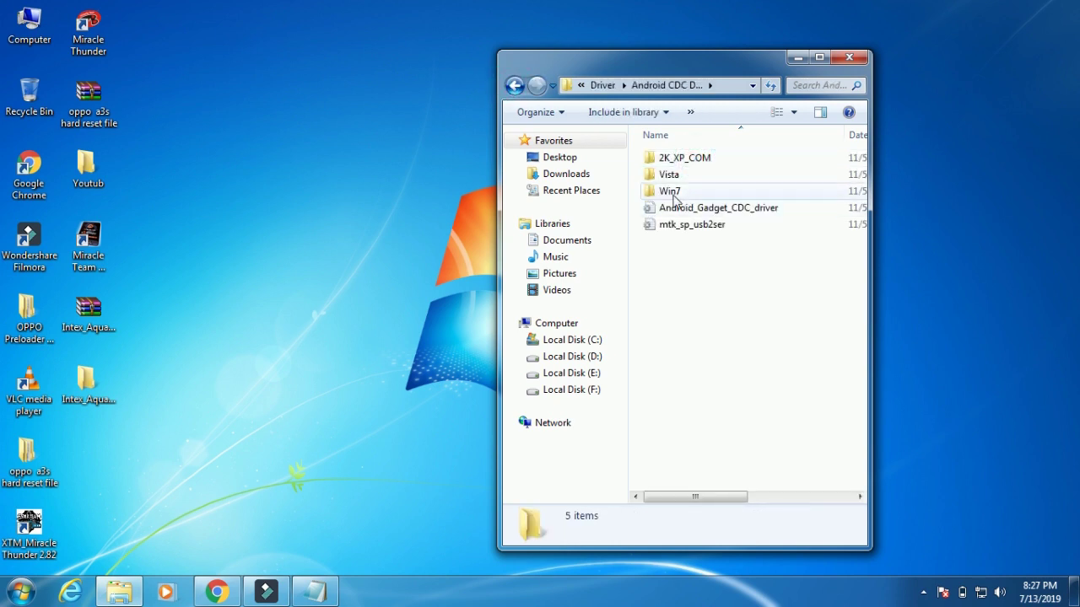
{"action": "double_click", "coordinate": [673, 194]}
{"action": "left_click", "coordinate": [515, 87]}
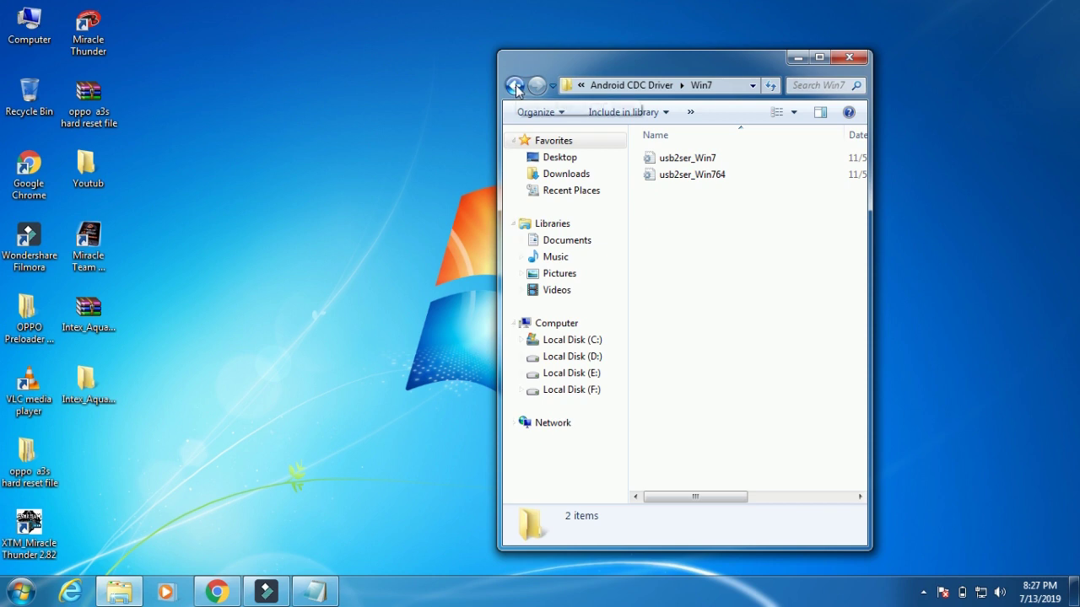
{"action": "left_click", "coordinate": [515, 87]}
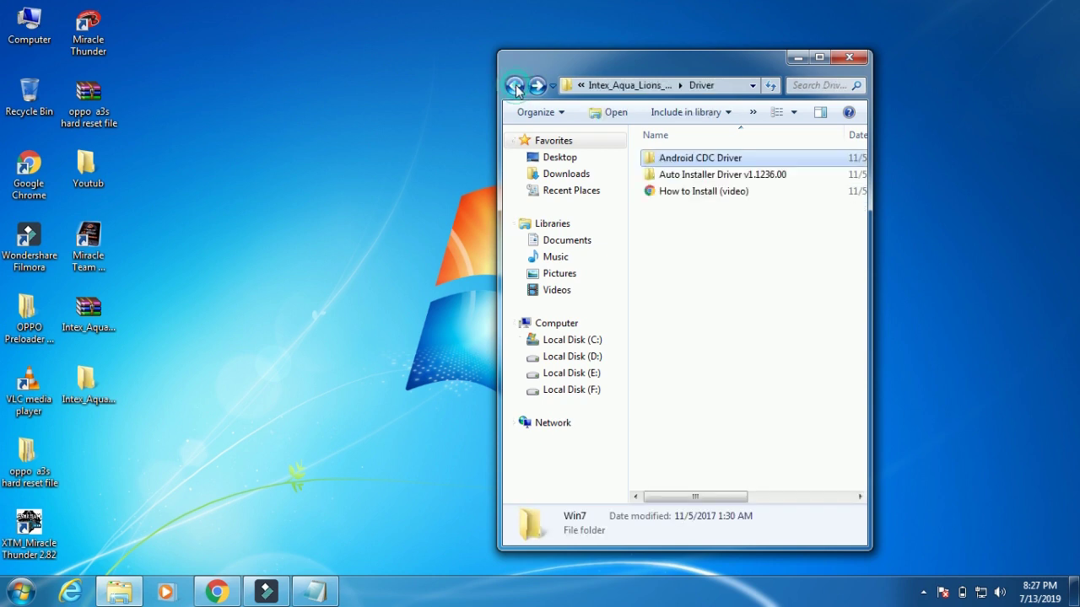
Show Device Manager in the Computer Management window
{"action": "left_click", "coordinate": [237, 234]}
{"action": "right_click", "coordinate": [25, 21]}
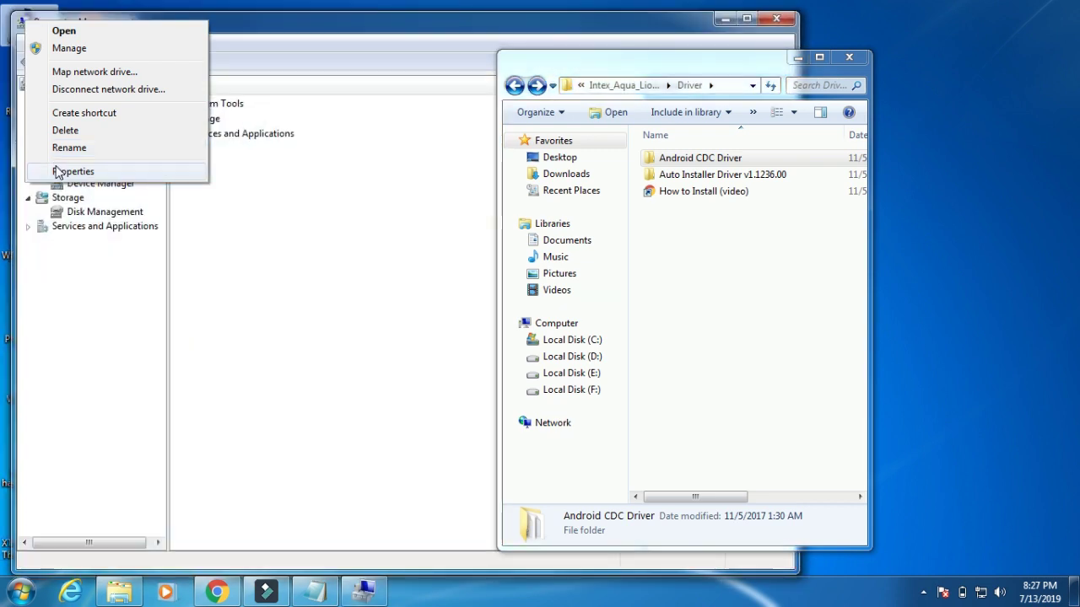
{"action": "left_click", "coordinate": [110, 205]}
{"action": "left_click", "coordinate": [111, 185]}
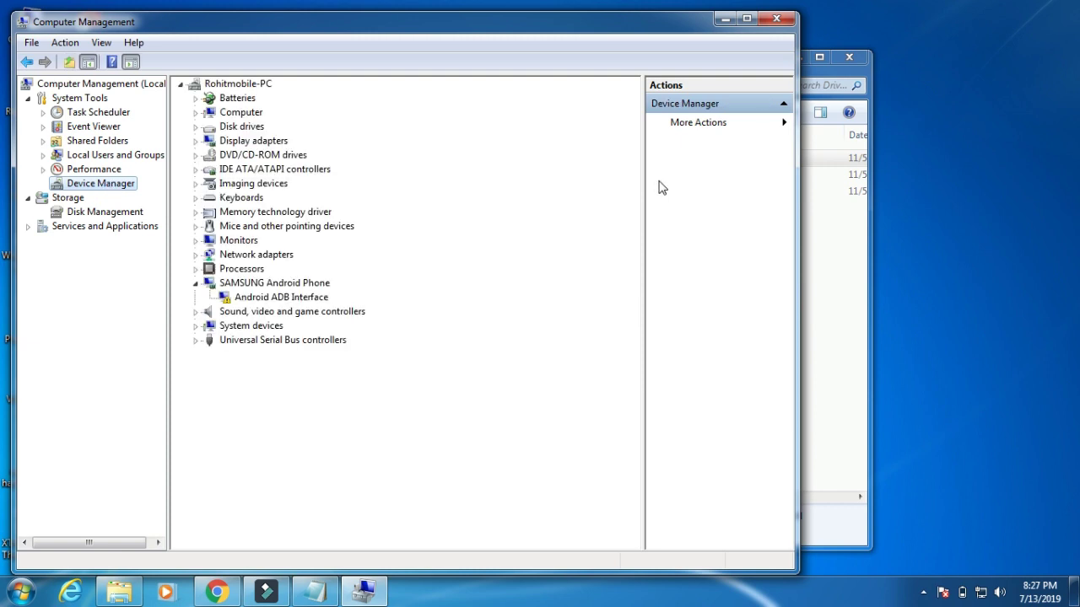
Narrow the Computer Management window slightly and shrink the device tree pane, leaving more width for the Actions pane
{"action": "left_click_drag", "start_coordinate": [643, 176], "coordinate": [411, 183]}
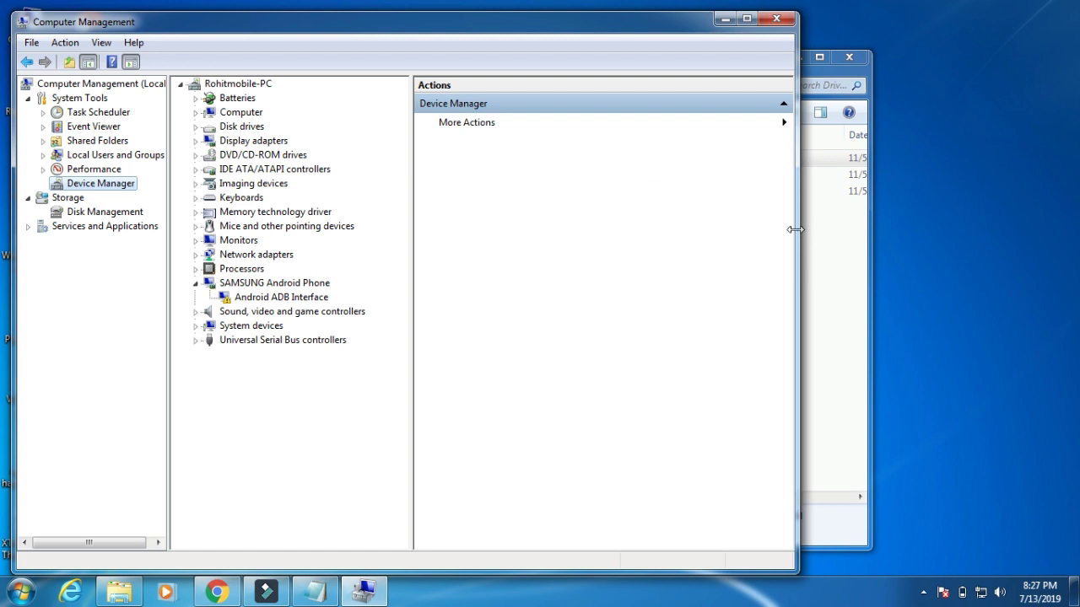
{"action": "left_click_drag", "start_coordinate": [794, 230], "coordinate": [768, 225]}
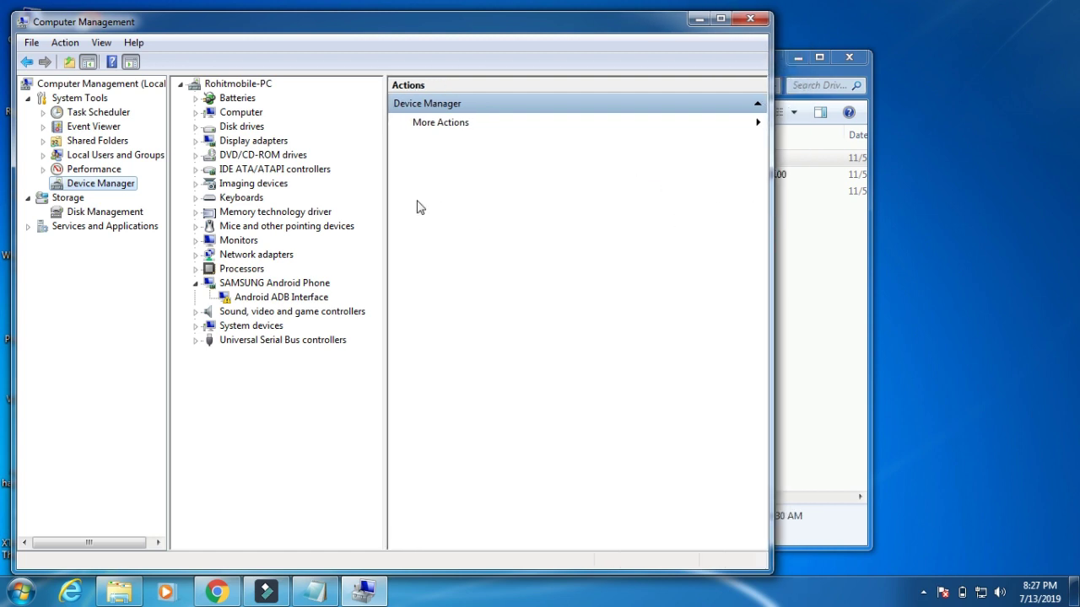
{"action": "left_click_drag", "start_coordinate": [384, 204], "coordinate": [448, 183]}
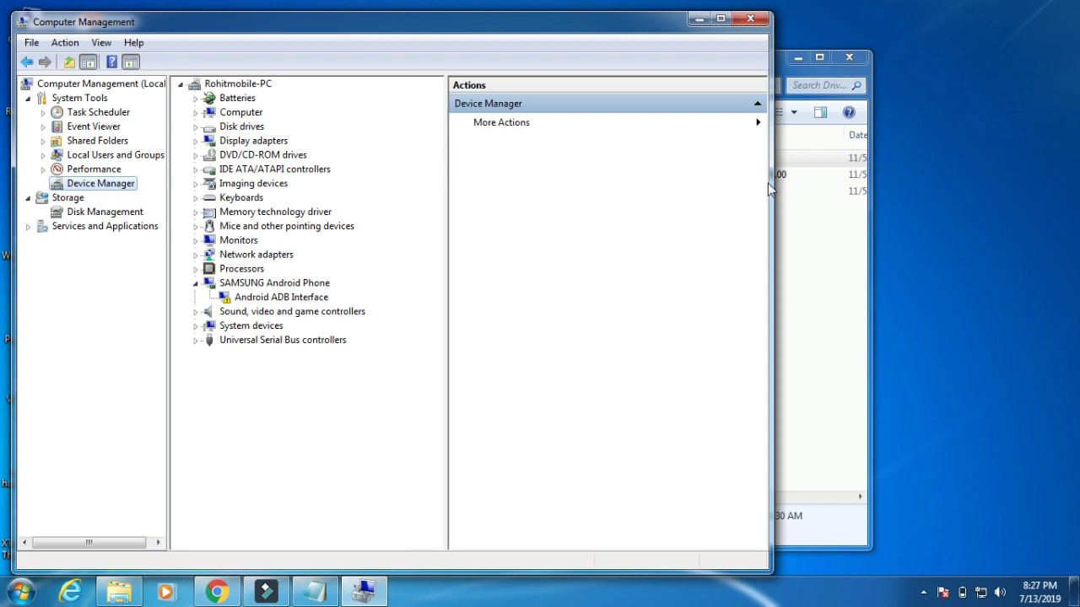
Narrow the Computer Management window further and bring the Driver folder window to the front
{"action": "left_click_drag", "start_coordinate": [768, 184], "coordinate": [690, 184]}
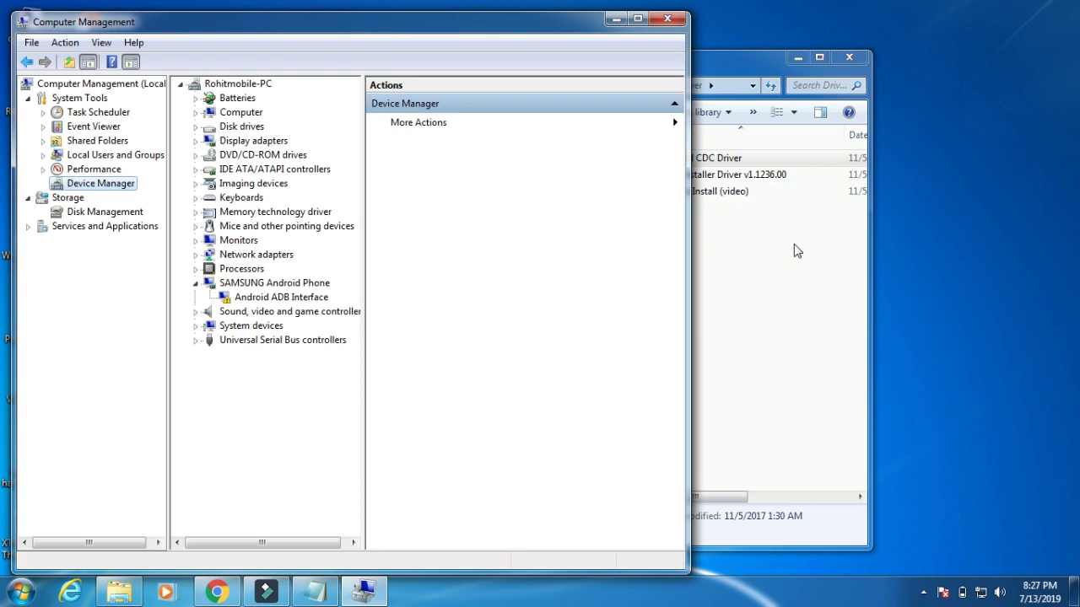
{"action": "left_click", "coordinate": [798, 251]}
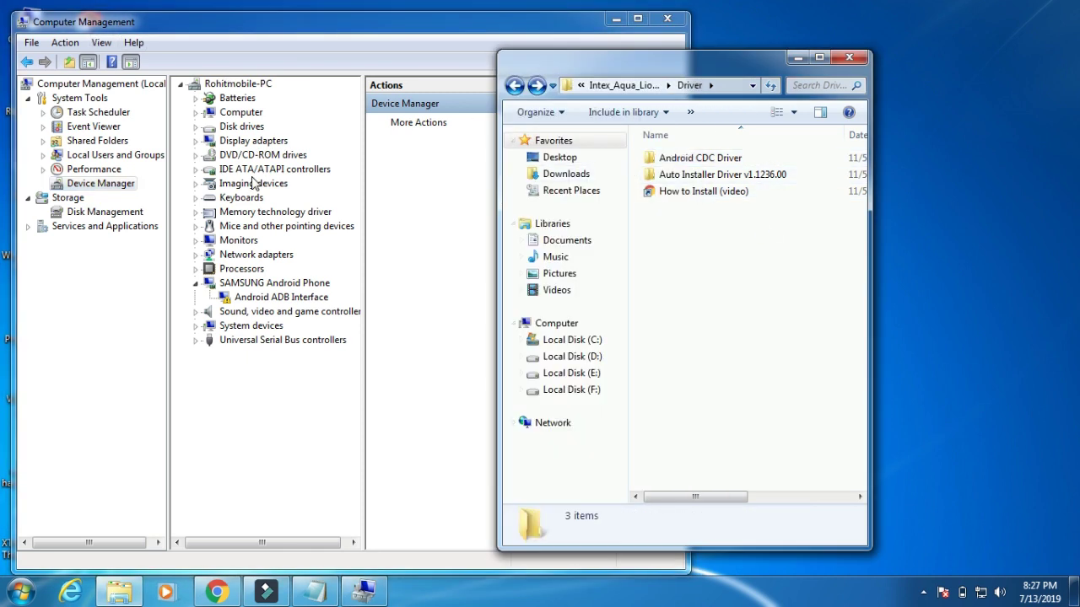
Start adding legacy hardware in Device Manager, choosing manual selection from a list, Show All Devices and a driver from disk
{"action": "left_click", "coordinate": [255, 184]}
{"action": "left_click", "coordinate": [255, 184]}
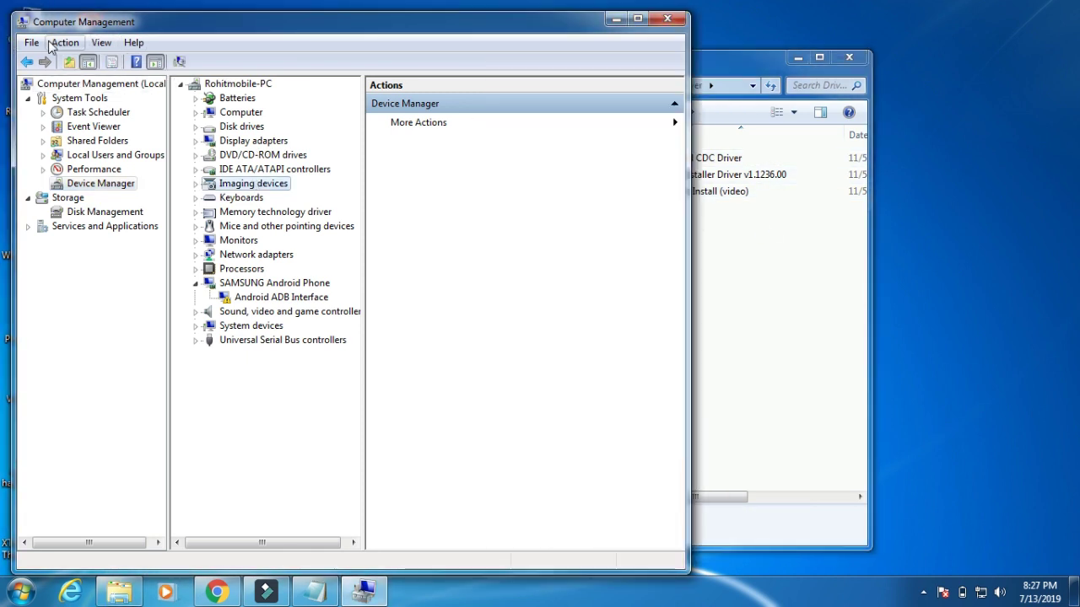
{"action": "left_click", "coordinate": [65, 42]}
{"action": "left_click", "coordinate": [133, 81]}
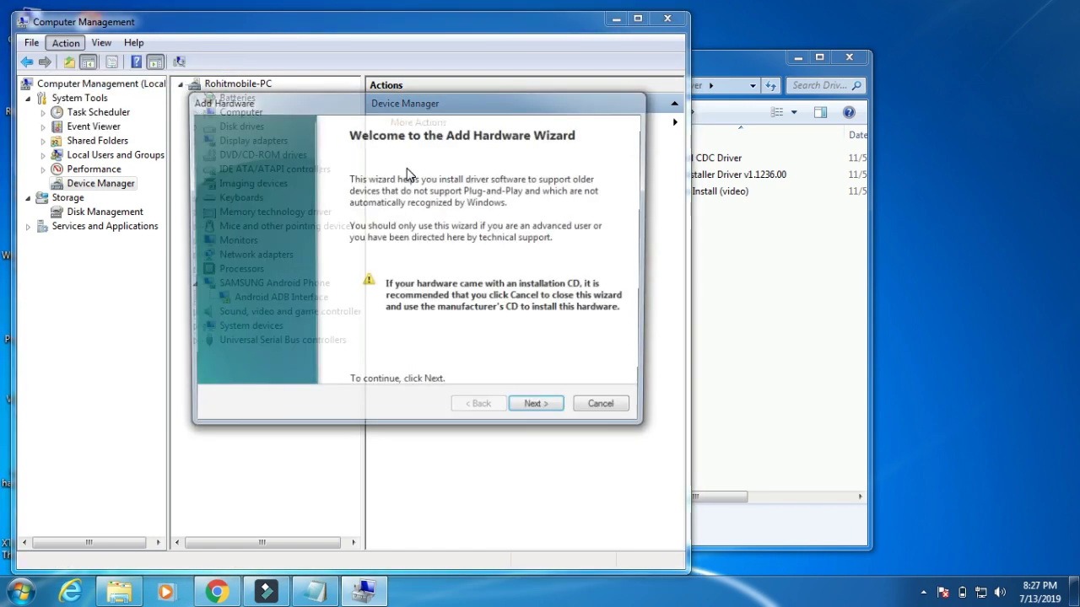
{"action": "left_click", "coordinate": [537, 410]}
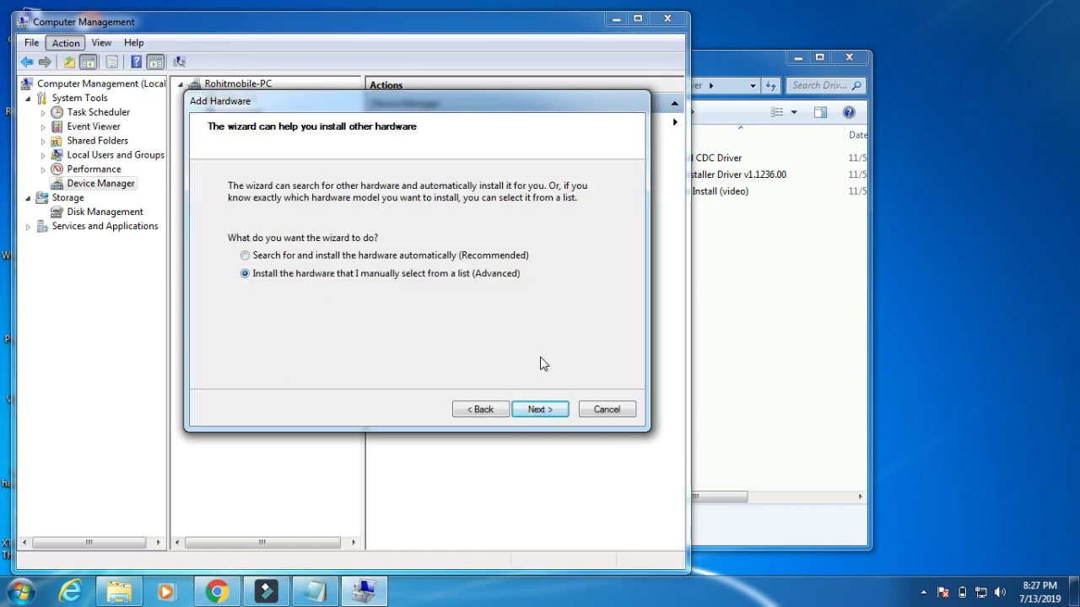
{"action": "left_click", "coordinate": [546, 410]}
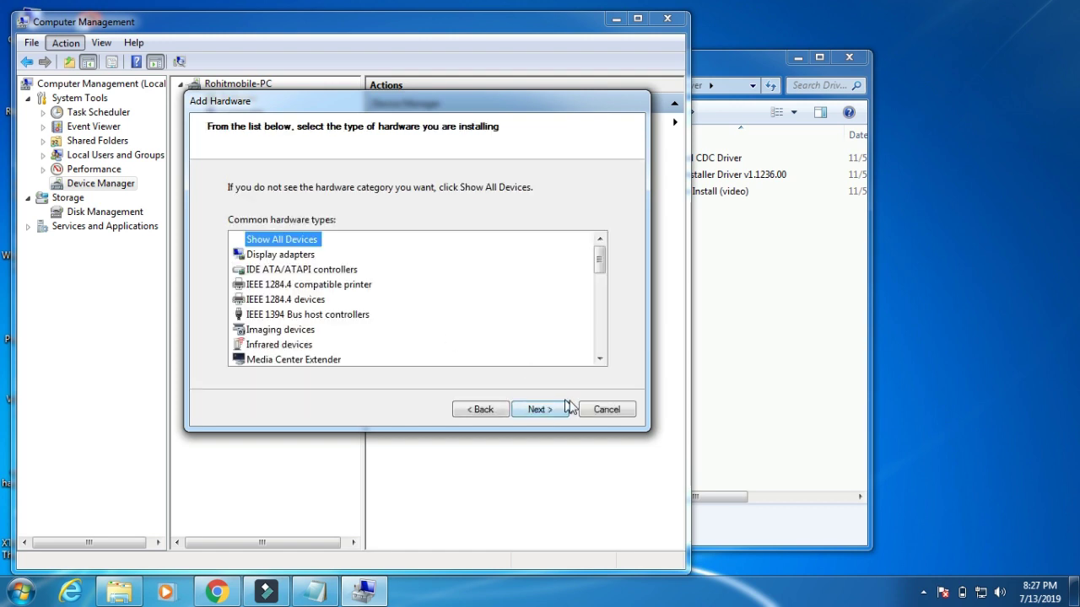
{"action": "left_click", "coordinate": [540, 408]}
{"action": "left_click", "coordinate": [597, 354]}
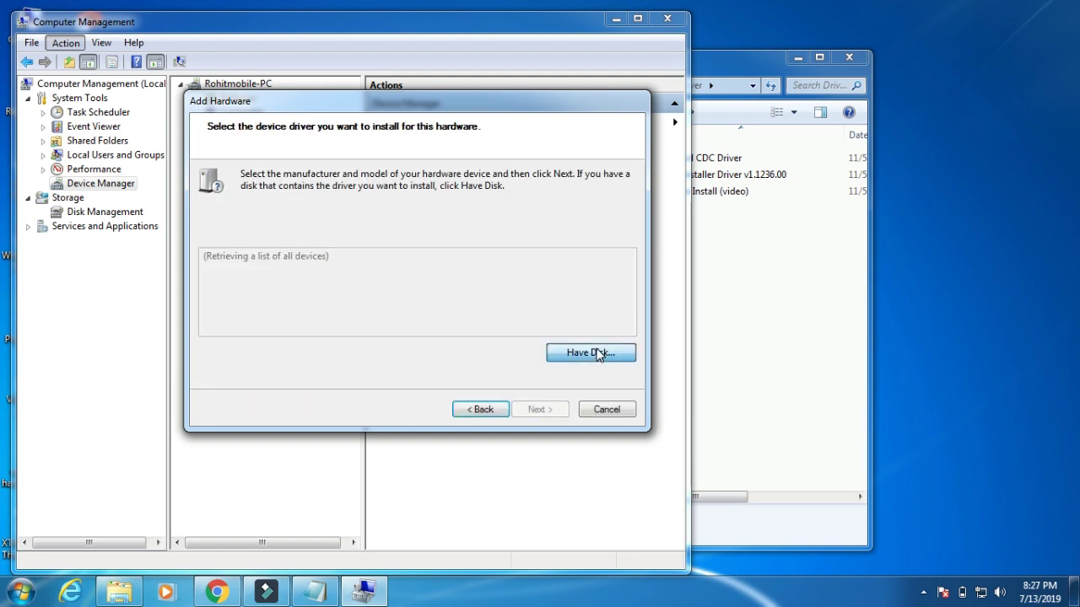
Load usb2ser_Win7.inf as the driver source from the Win7 subfolder of Android CDC Driver in the desktop's Intex_Aqua_Lions_N1 package
{"action": "left_click", "coordinate": [525, 339]}
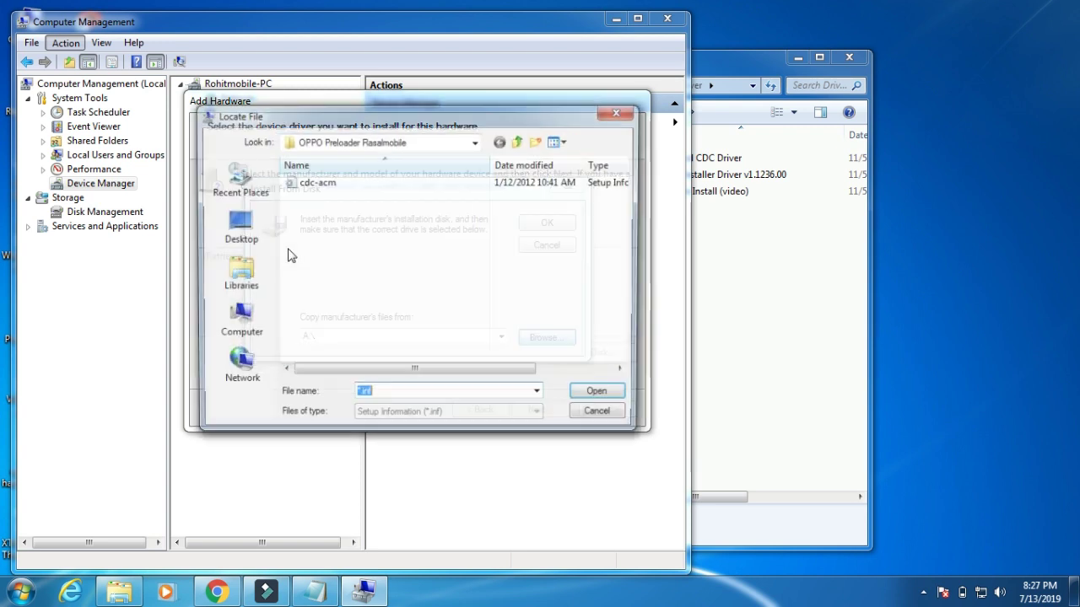
{"action": "left_click", "coordinate": [245, 222]}
{"action": "left_click", "coordinate": [380, 302]}
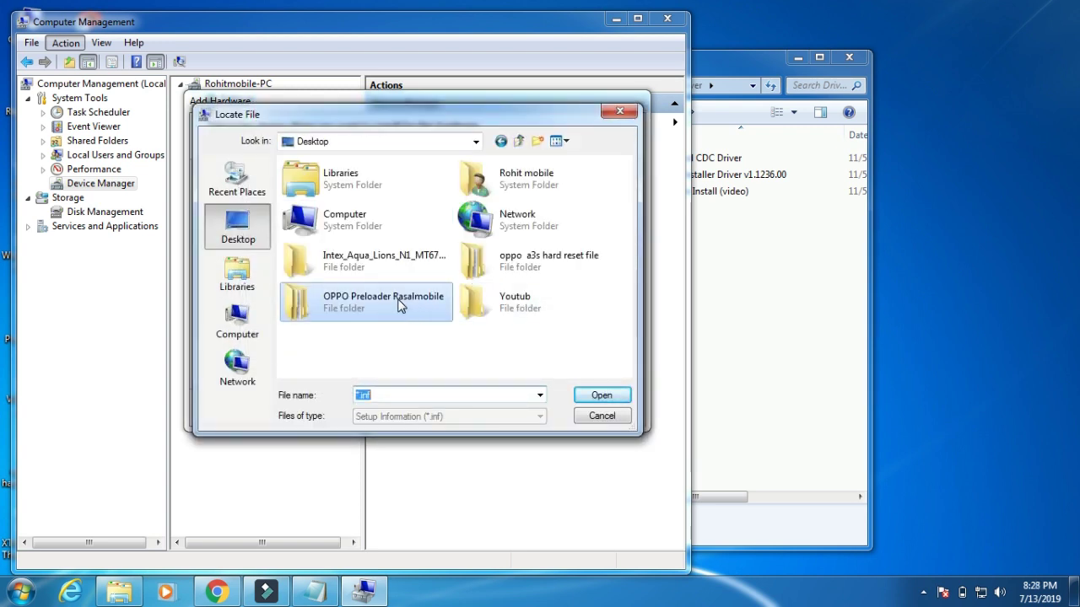
{"action": "left_click", "coordinate": [515, 266]}
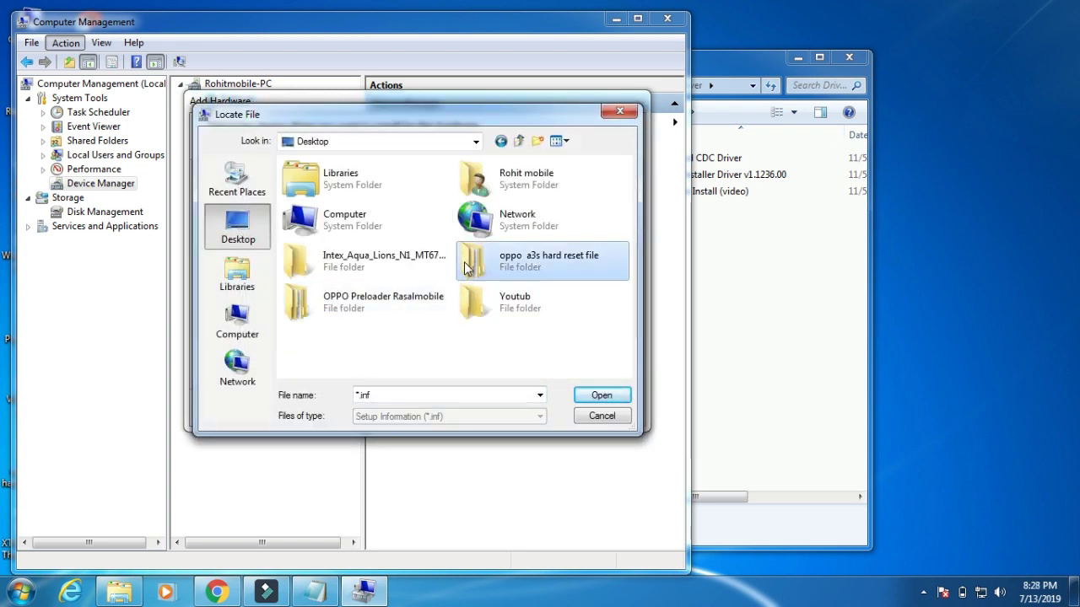
{"action": "double_click", "coordinate": [362, 257]}
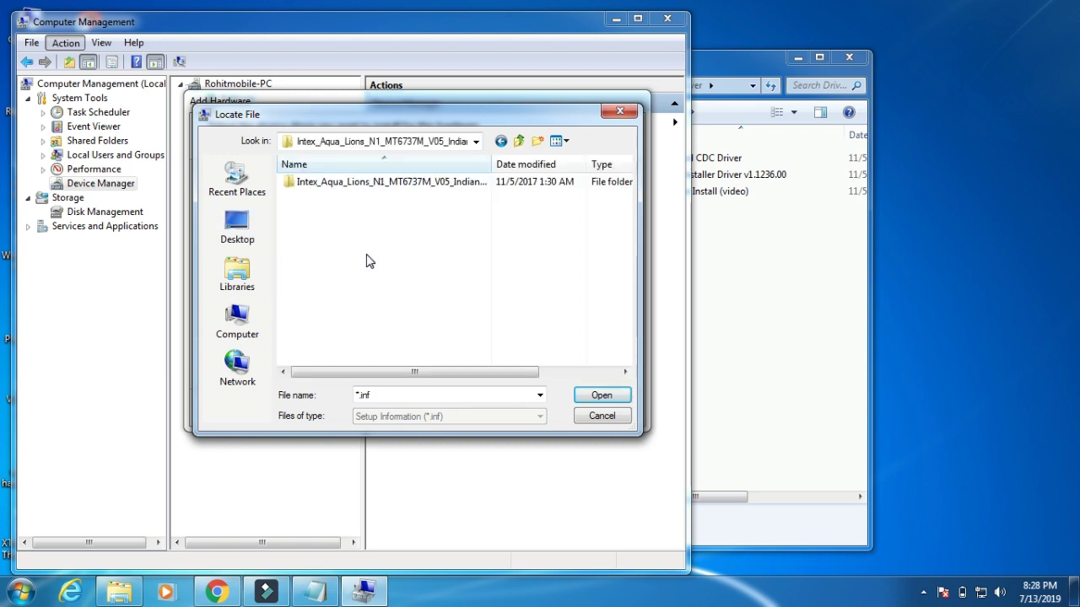
{"action": "double_click", "coordinate": [340, 184]}
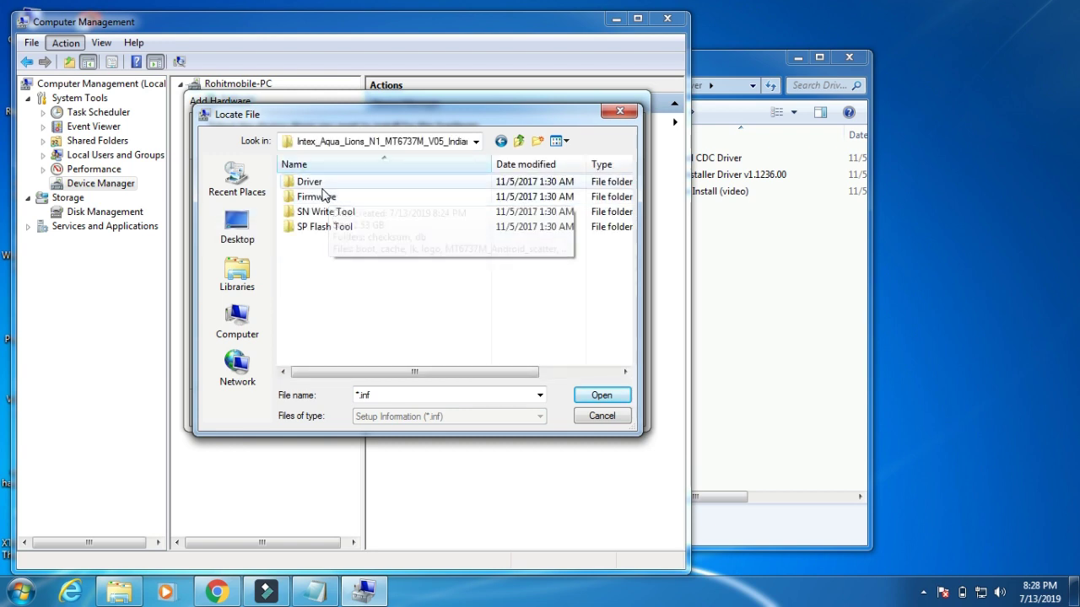
{"action": "double_click", "coordinate": [337, 183]}
{"action": "double_click", "coordinate": [372, 186]}
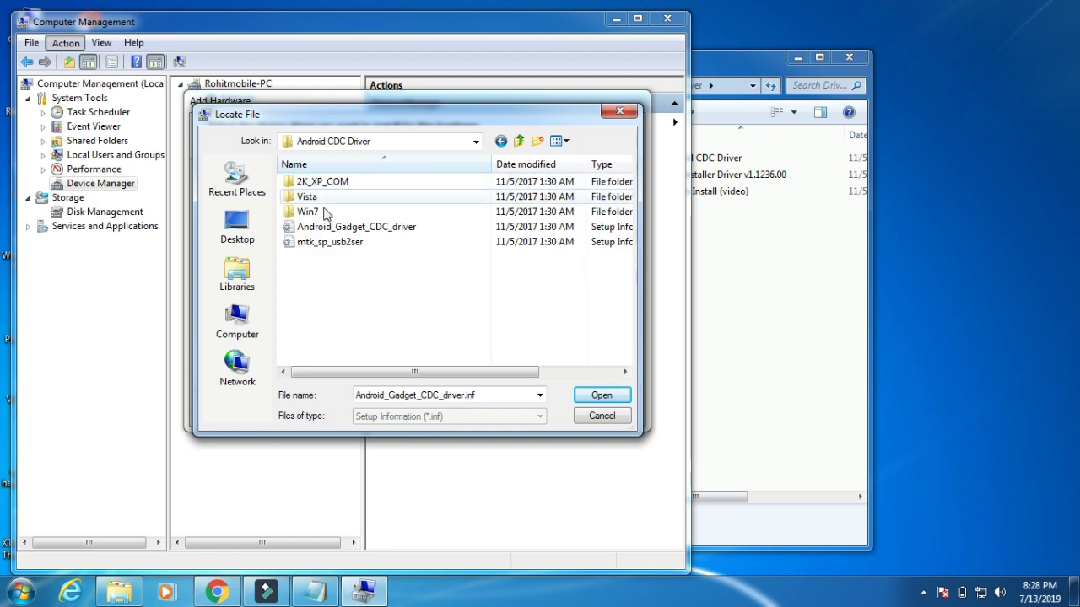
{"action": "double_click", "coordinate": [312, 211]}
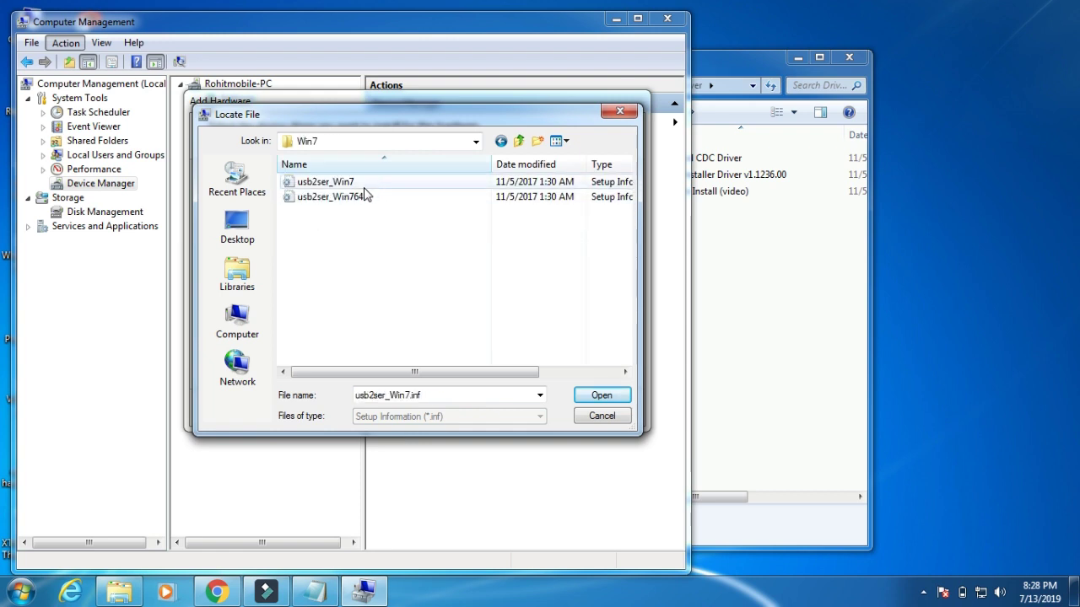
{"action": "double_click", "coordinate": [359, 182]}
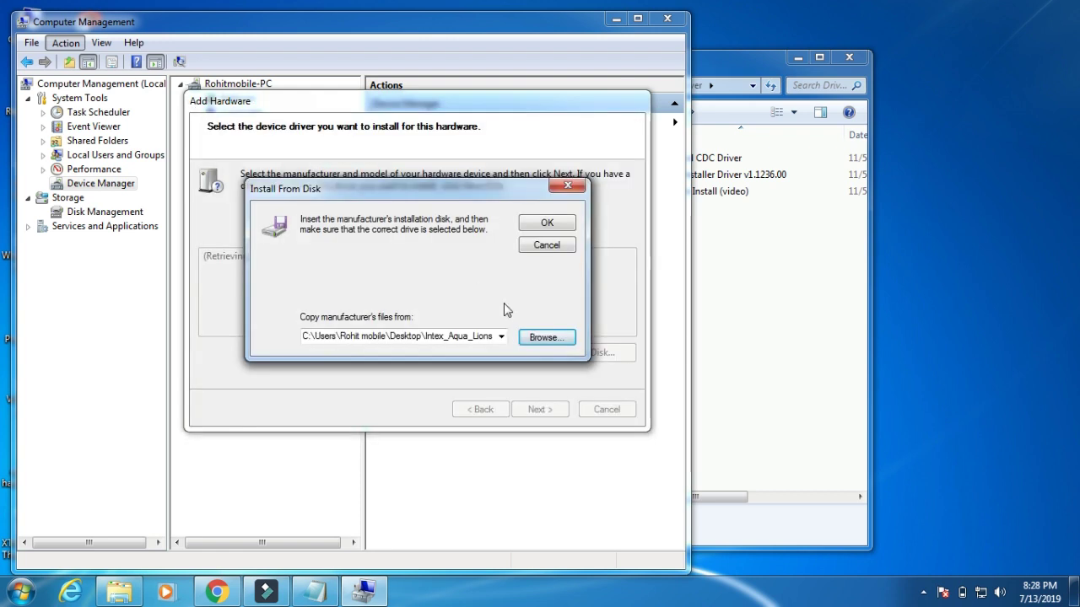
{"action": "left_click", "coordinate": [547, 222]}
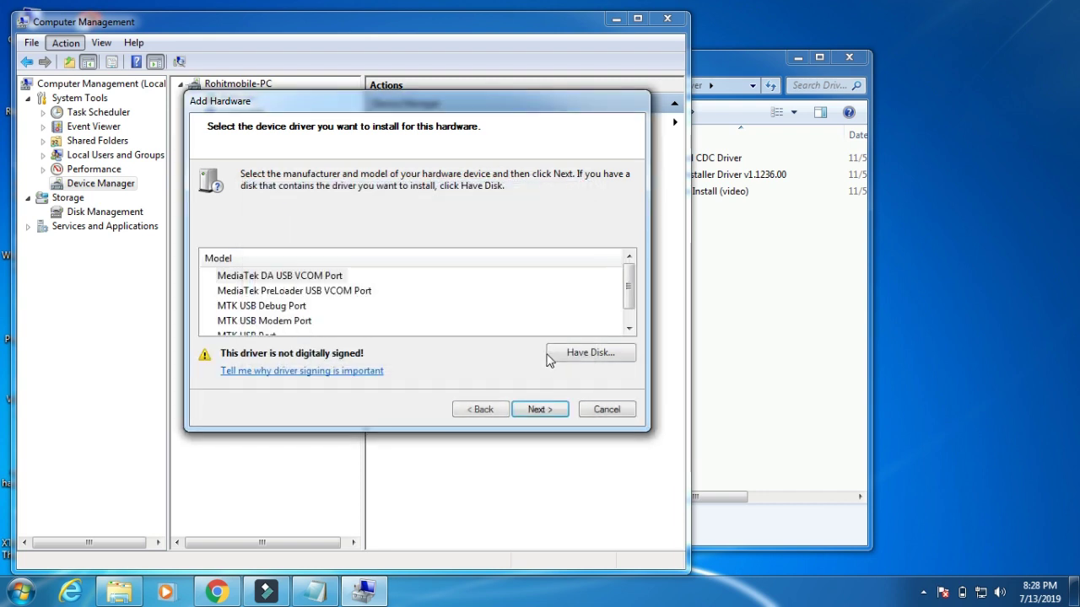
Install the MediaTek DA USB VCOM Port driver, allowing the unsigned software, and finish the Add Hardware wizard
{"action": "left_click", "coordinate": [538, 411]}
{"action": "left_click", "coordinate": [539, 410]}
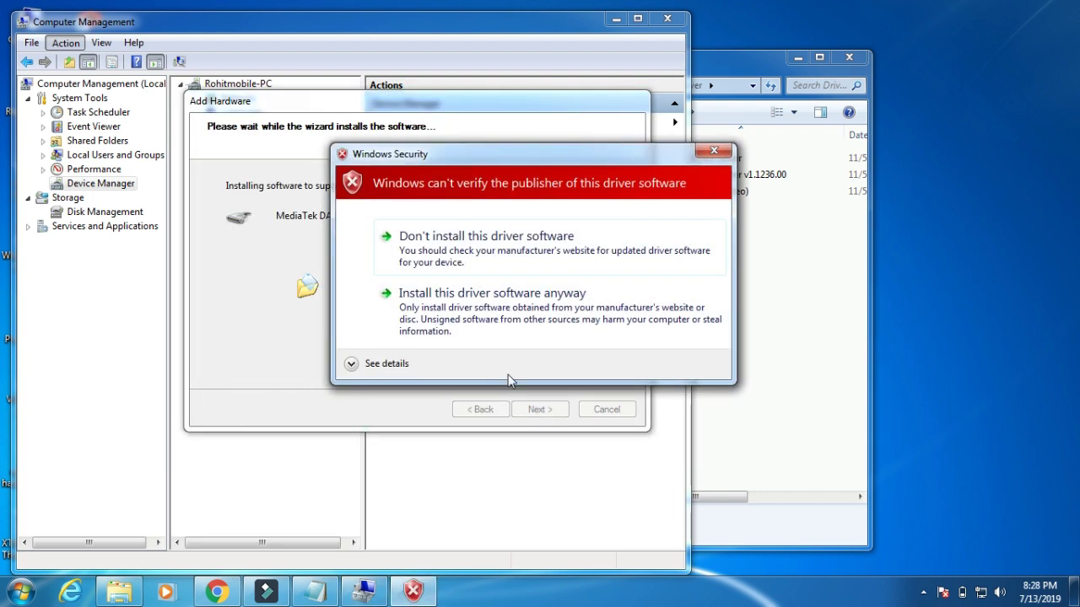
{"action": "left_click", "coordinate": [440, 325]}
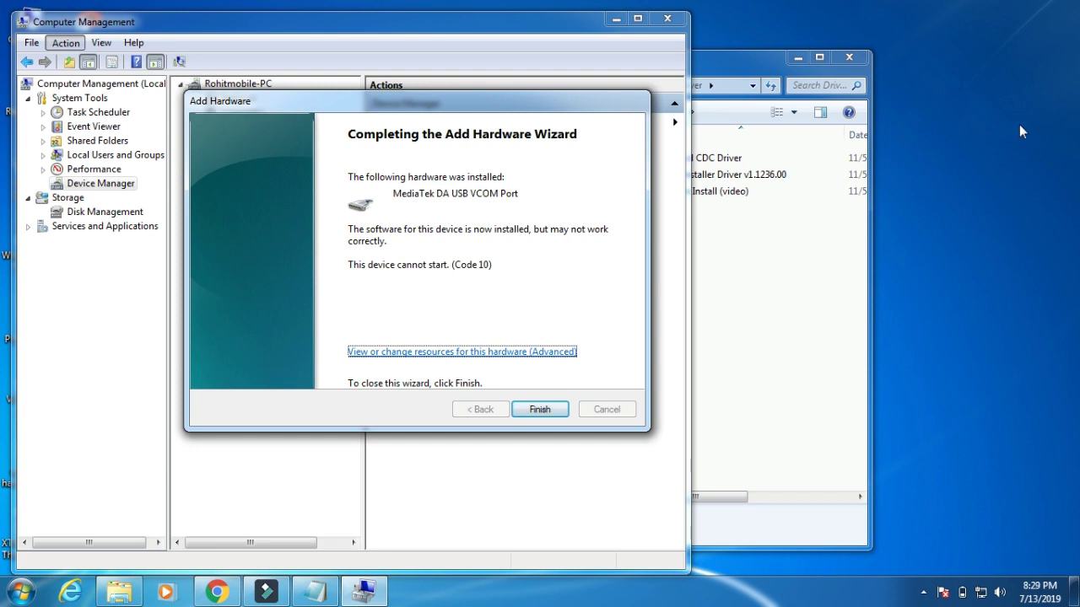
{"action": "left_click", "coordinate": [535, 409]}
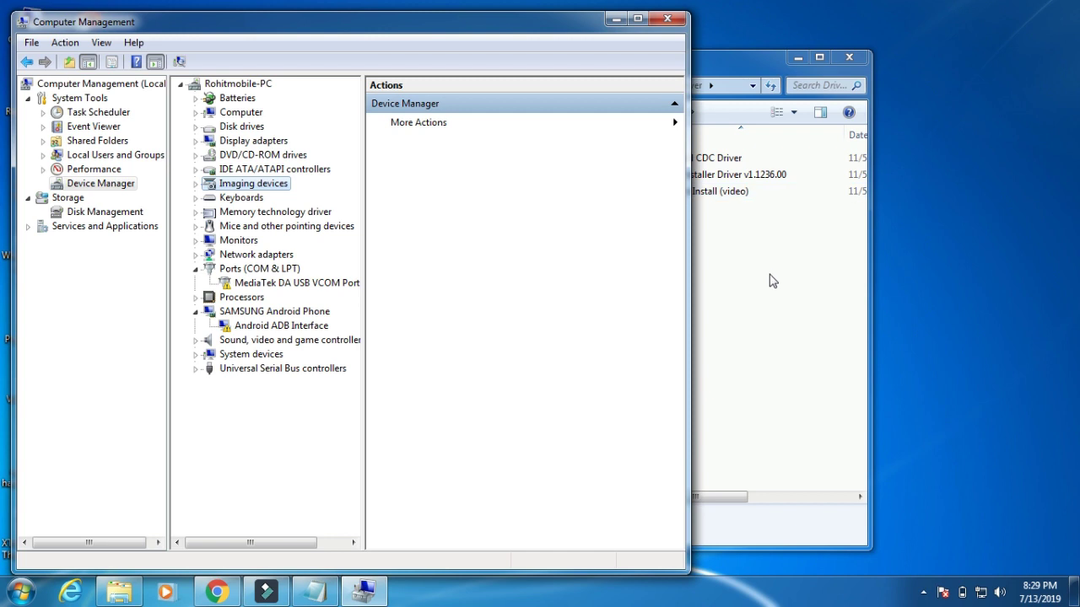
Examine the Firmware, SP Flash Tool and SN Write Tool folders of the Intex firmware package and return to its main folder
{"action": "left_click", "coordinate": [771, 280]}
{"action": "left_click", "coordinate": [514, 85]}
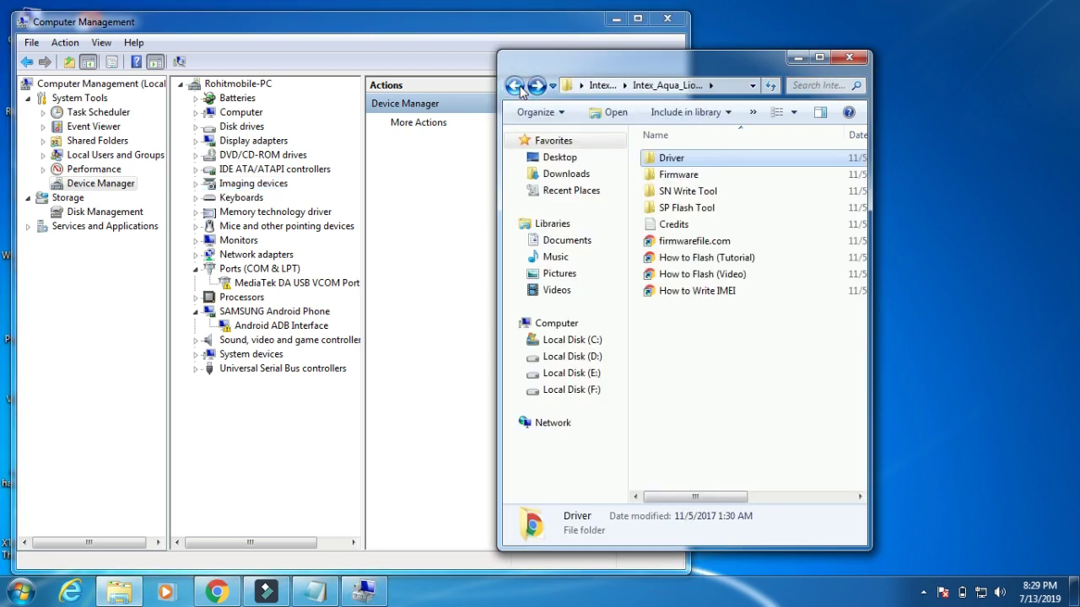
{"action": "double_click", "coordinate": [682, 175]}
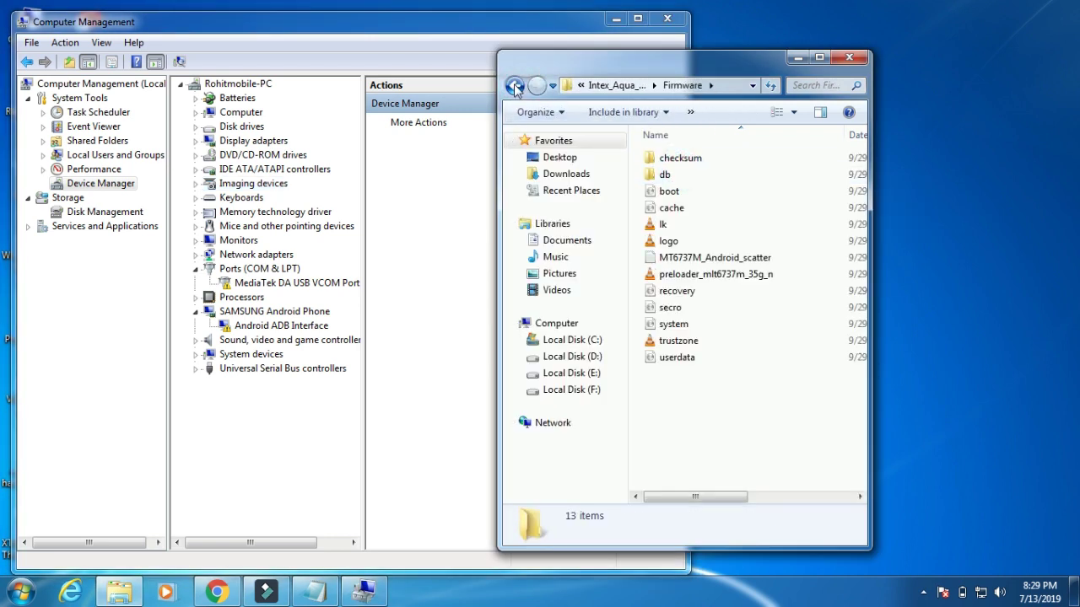
{"action": "left_click", "coordinate": [514, 85]}
{"action": "left_click", "coordinate": [694, 193]}
{"action": "double_click", "coordinate": [687, 207]}
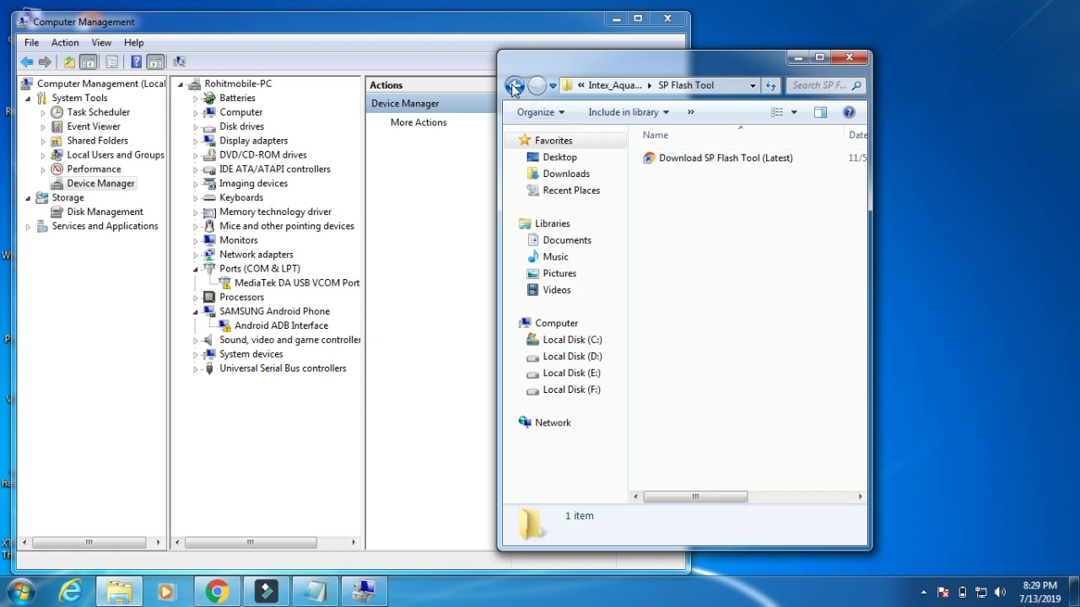
{"action": "left_click", "coordinate": [513, 85]}
{"action": "left_click", "coordinate": [692, 192]}
{"action": "double_click", "coordinate": [691, 192]}
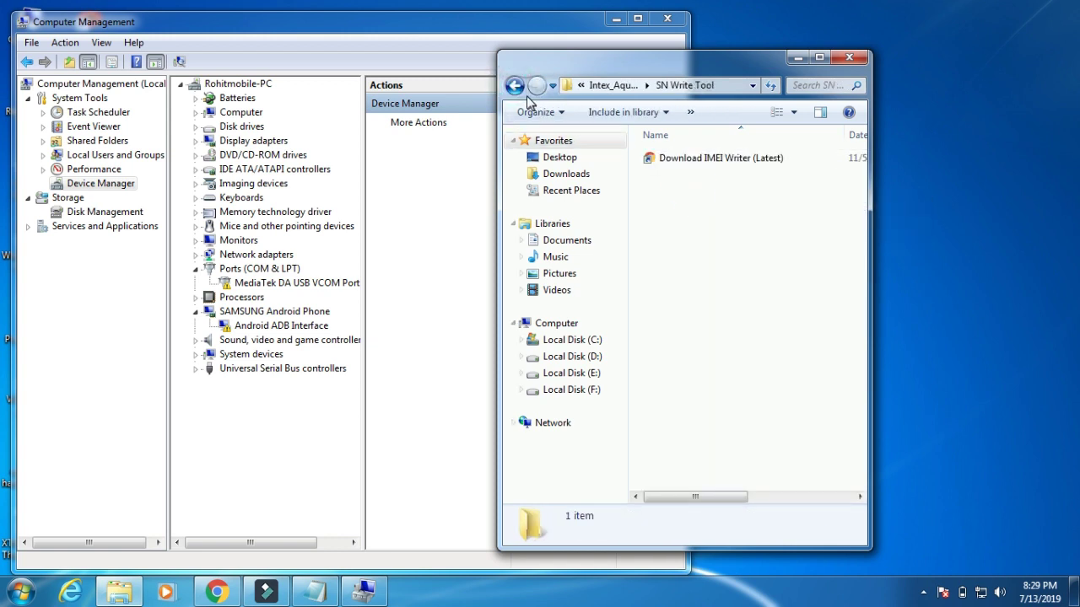
{"action": "left_click", "coordinate": [514, 86]}
Open the SP Flash Tool download website from the package's SP Flash Tool folder and show the Windows v5.1916 page
{"action": "double_click", "coordinate": [679, 208]}
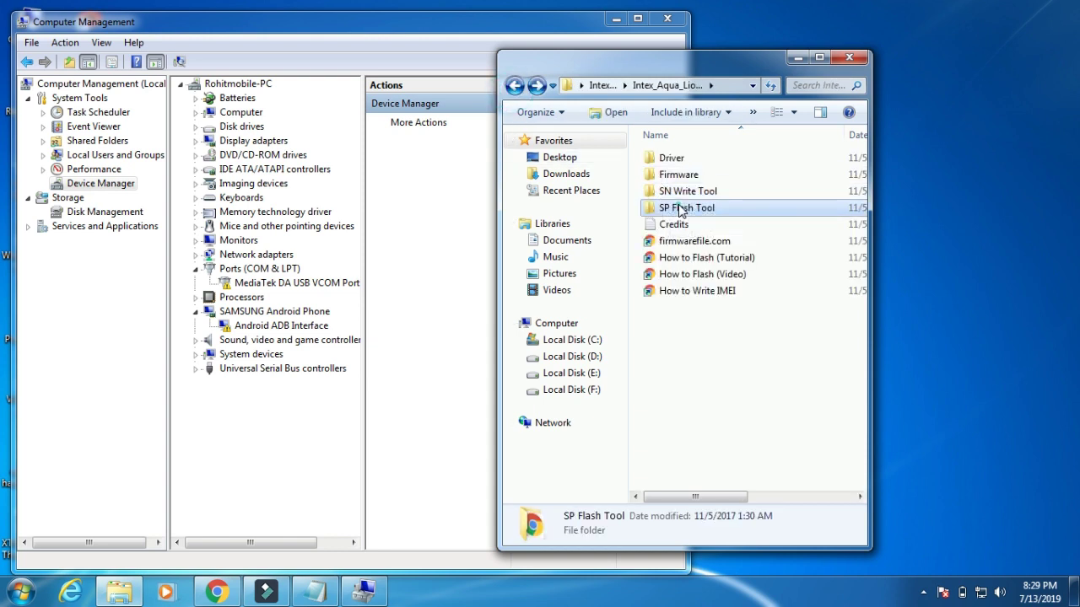
{"action": "double_click", "coordinate": [690, 159]}
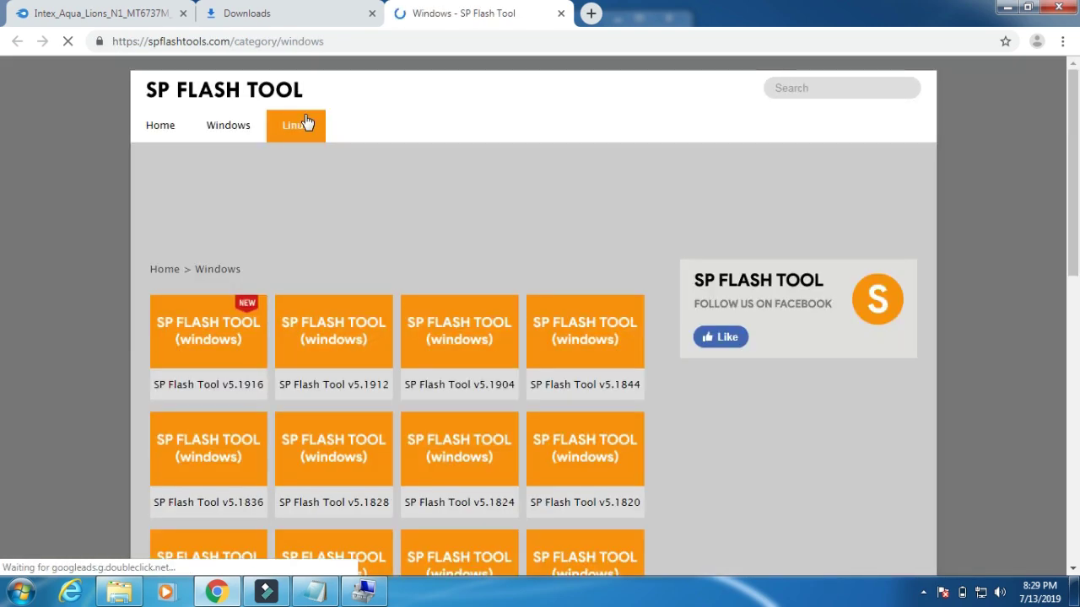
{"action": "left_click", "coordinate": [221, 342]}
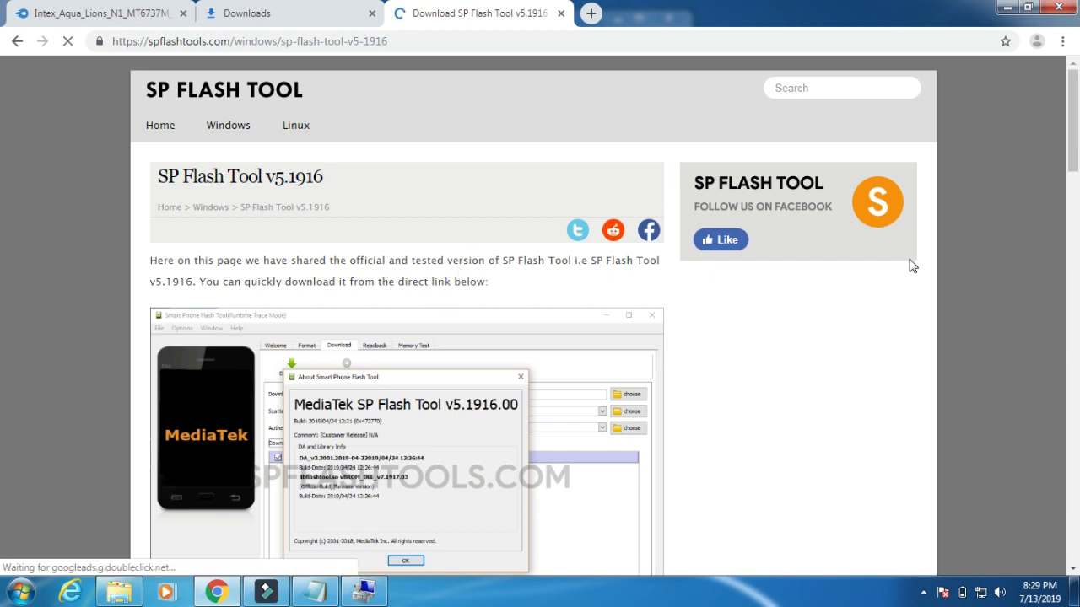
Download the SP Flash Tool v5.1916 archive from Mirror 2 (Direct) and show the file in its folder
{"action": "left_click_drag", "start_coordinate": [1076, 122], "coordinate": [1075, 232]}
{"action": "scroll", "coordinate": [533, 312], "scroll_direction": "down", "scroll_amount": 4}
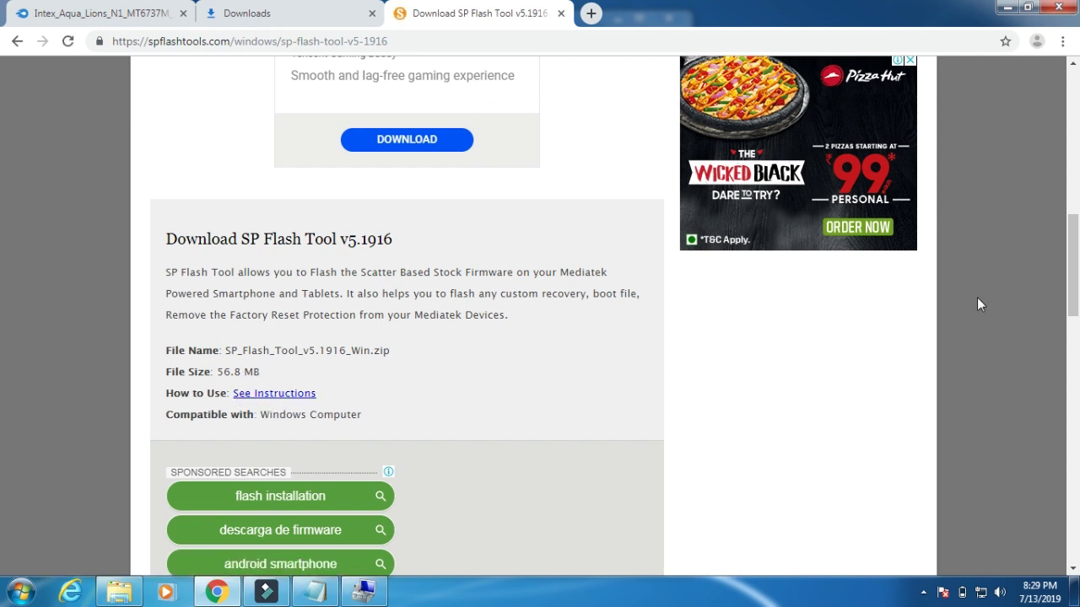
{"action": "left_click_drag", "start_coordinate": [1073, 211], "coordinate": [1, 301]}
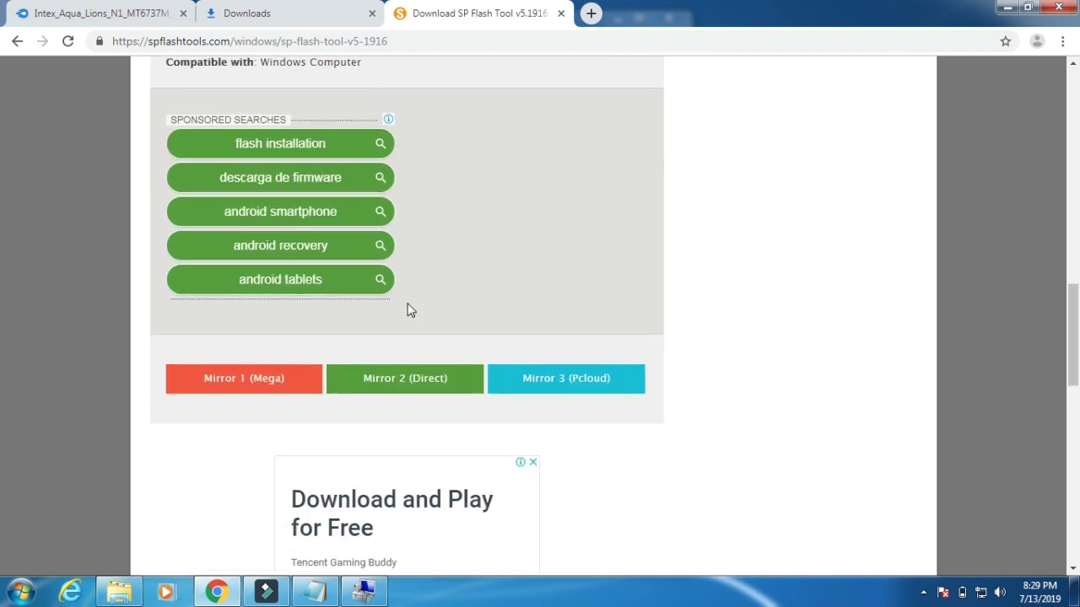
{"action": "left_click", "coordinate": [399, 385]}
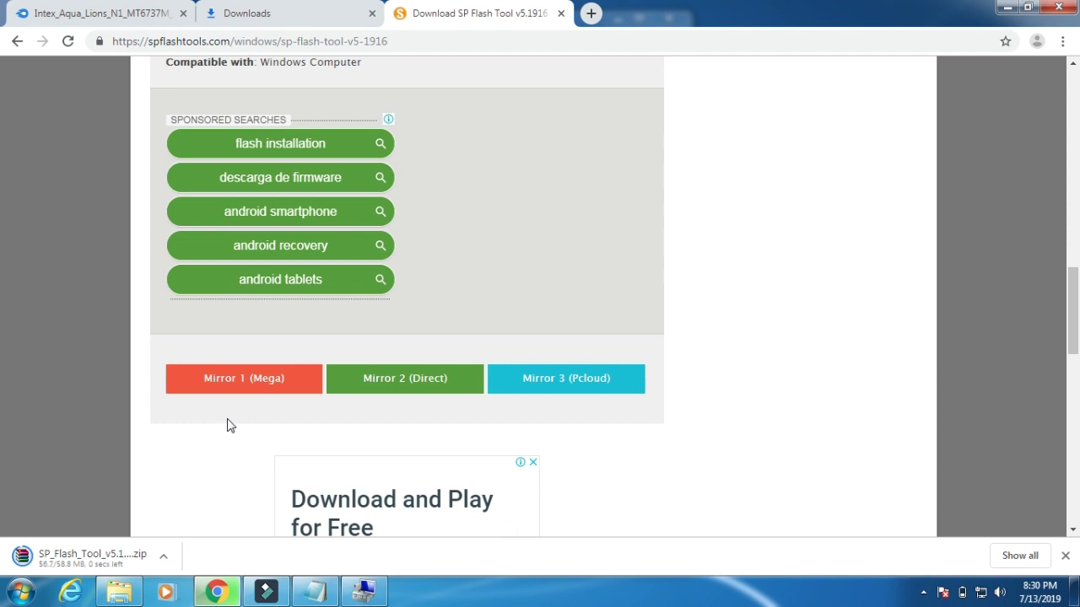
{"action": "left_click", "coordinate": [167, 560]}
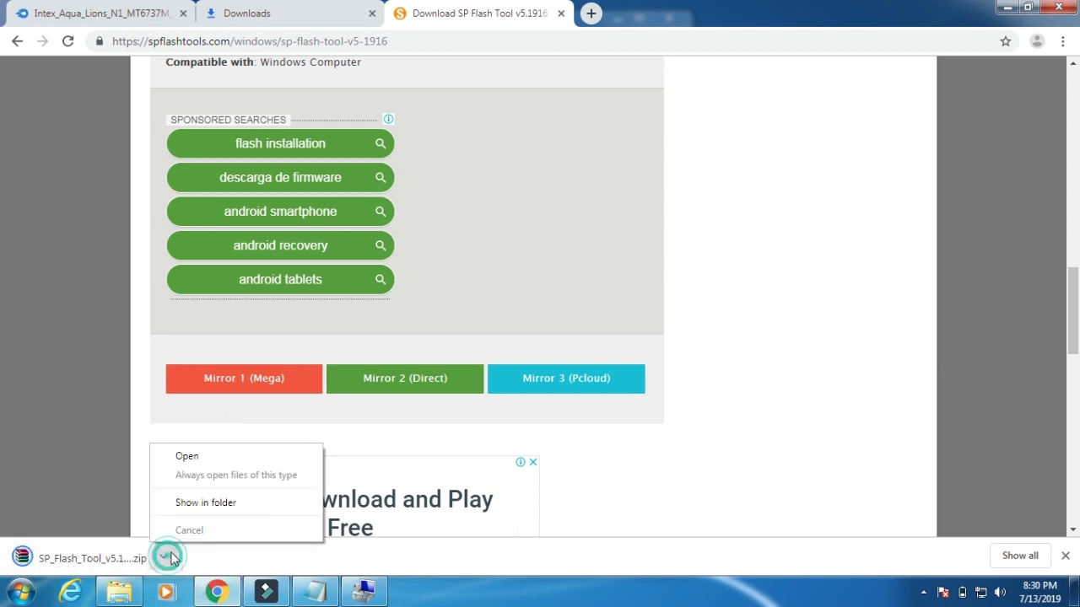
{"action": "left_click", "coordinate": [205, 503]}
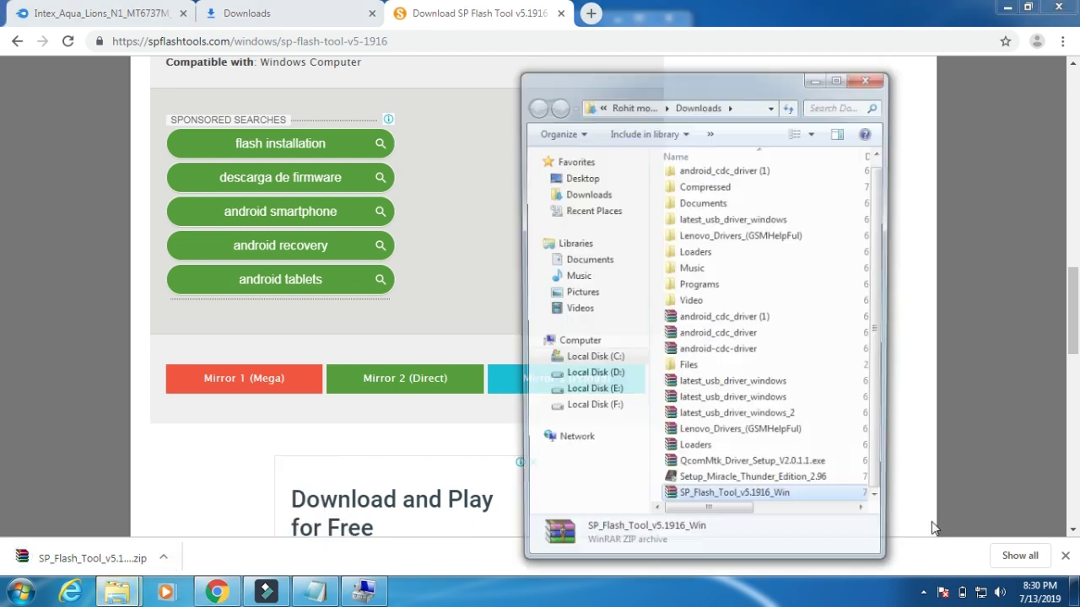
{"action": "left_click", "coordinate": [924, 591]}
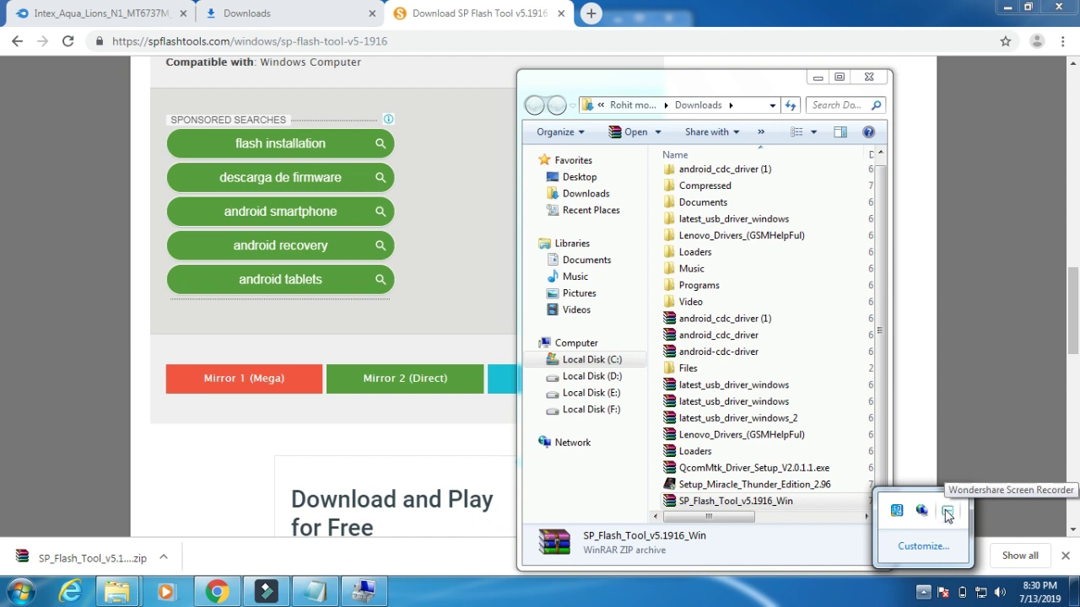
{"action": "left_click", "coordinate": [723, 418]}
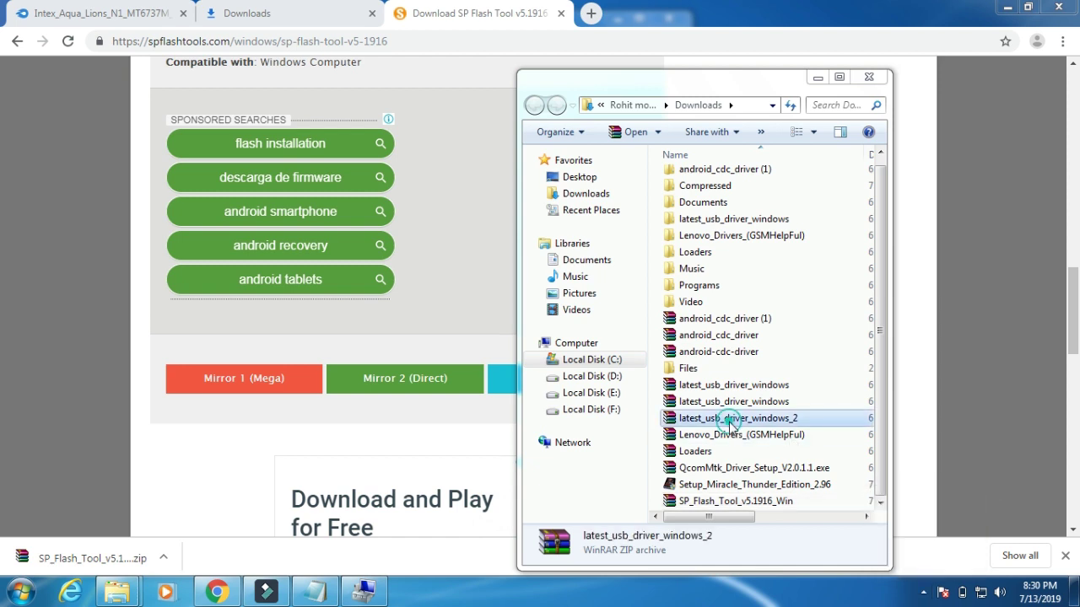
{"action": "left_click", "coordinate": [713, 485]}
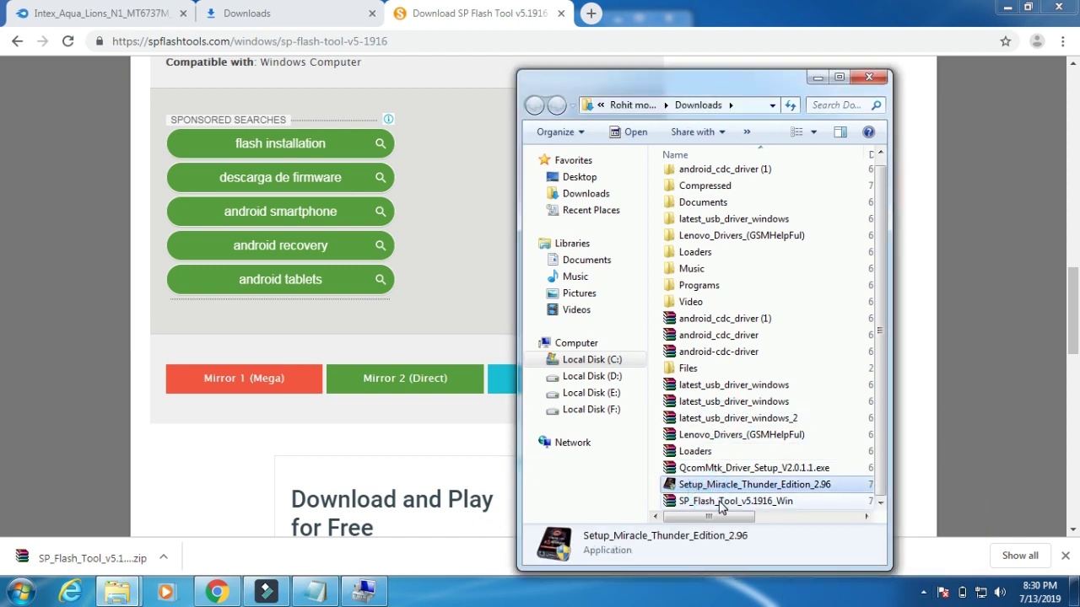
Move the SP_Flash_Tool_v5.1916_Win archive from Downloads to the desktop and close the open folder windows
{"action": "right_click", "coordinate": [719, 503]}
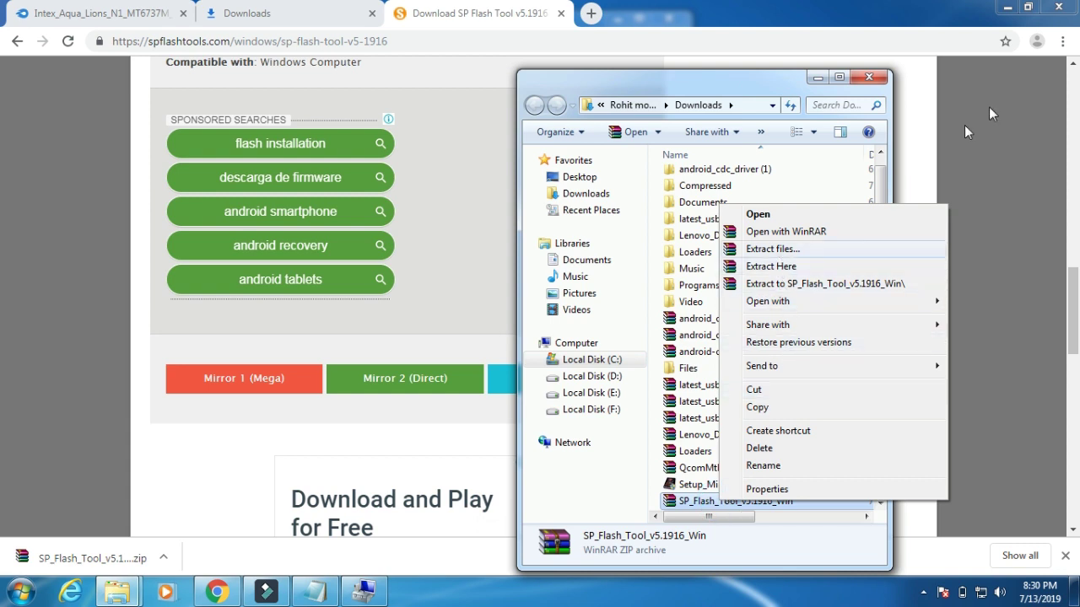
{"action": "left_click", "coordinate": [754, 389]}
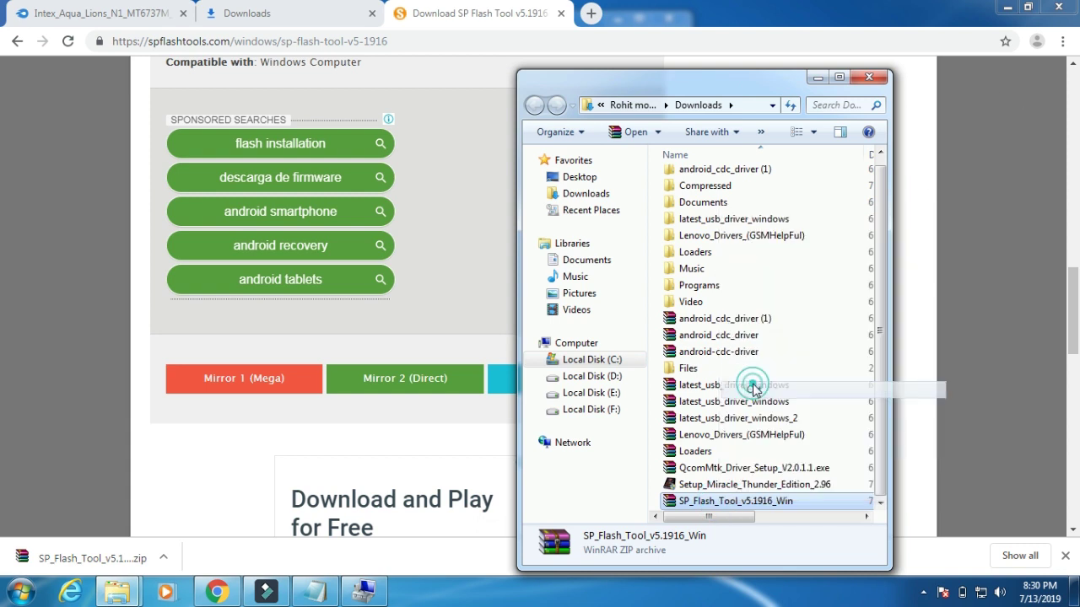
{"action": "left_click", "coordinate": [1007, 7]}
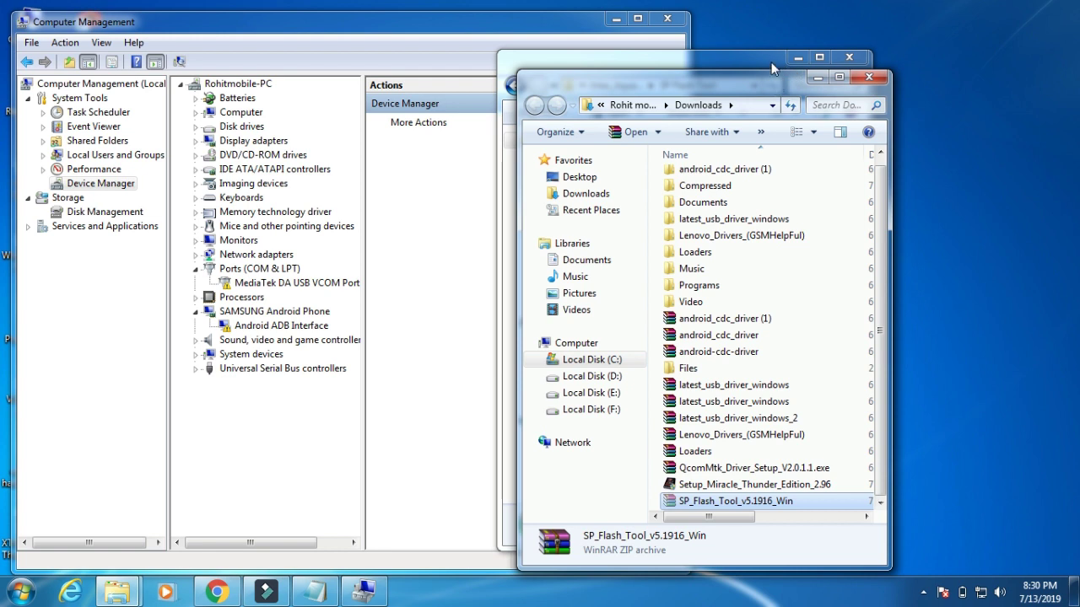
{"action": "left_click", "coordinate": [869, 77]}
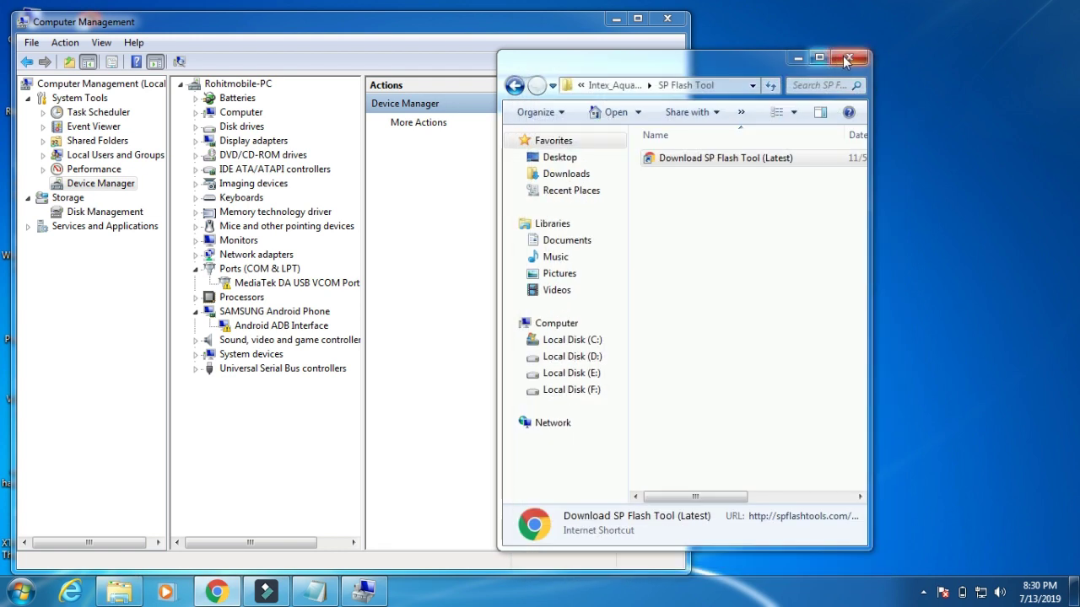
{"action": "left_click", "coordinate": [848, 59]}
{"action": "right_click", "coordinate": [839, 55]}
{"action": "left_click", "coordinate": [873, 124]}
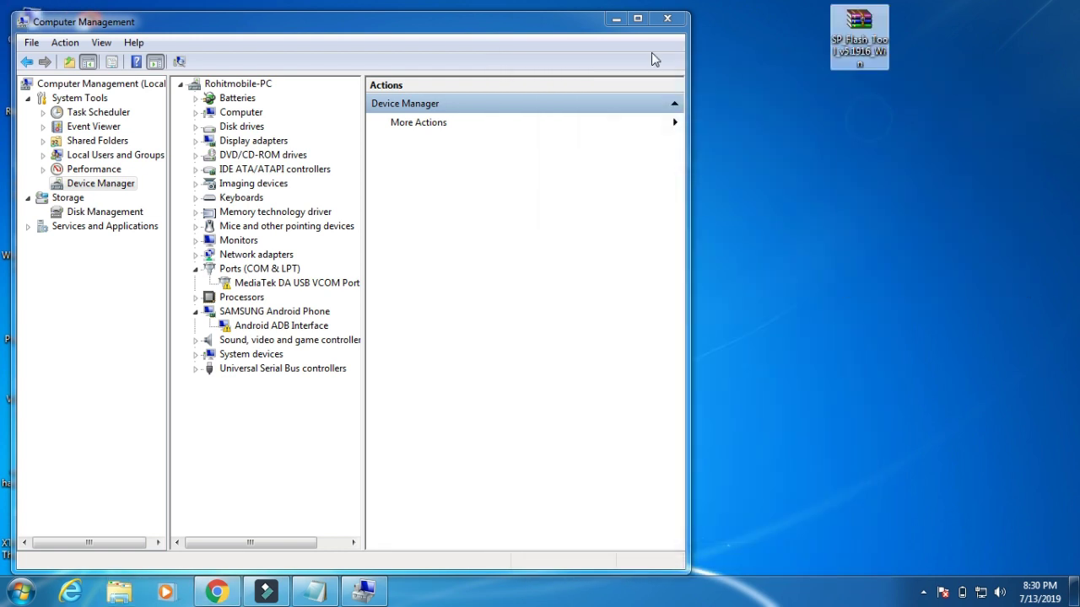
Clear the remaining window off the desktop and extract the SP Flash Tool archive there into its own folder
{"action": "left_click", "coordinate": [613, 22]}
{"action": "right_click", "coordinate": [853, 27]}
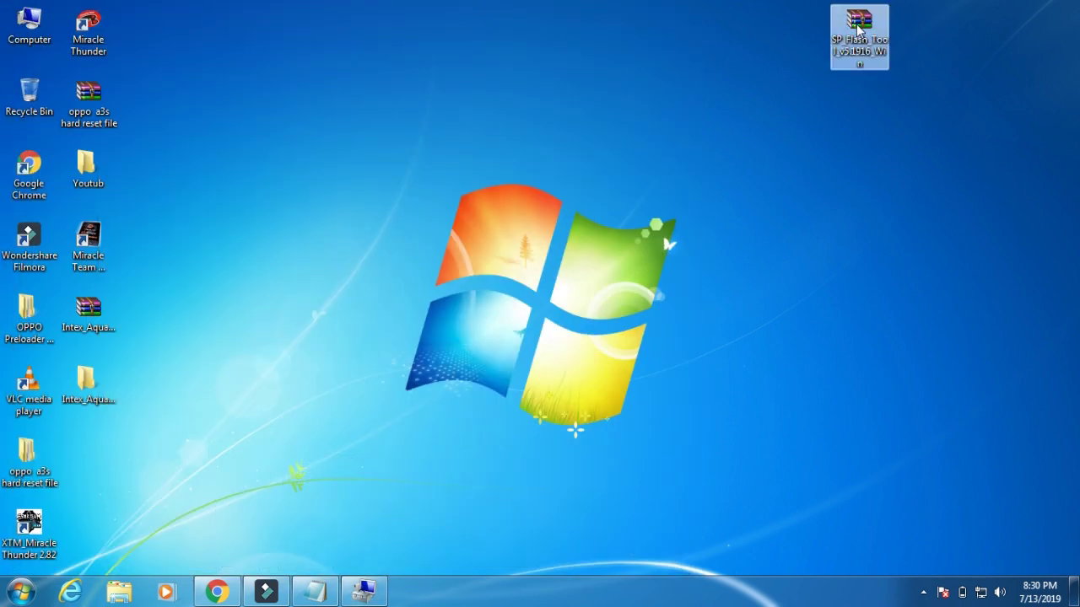
{"action": "left_click", "coordinate": [903, 71]}
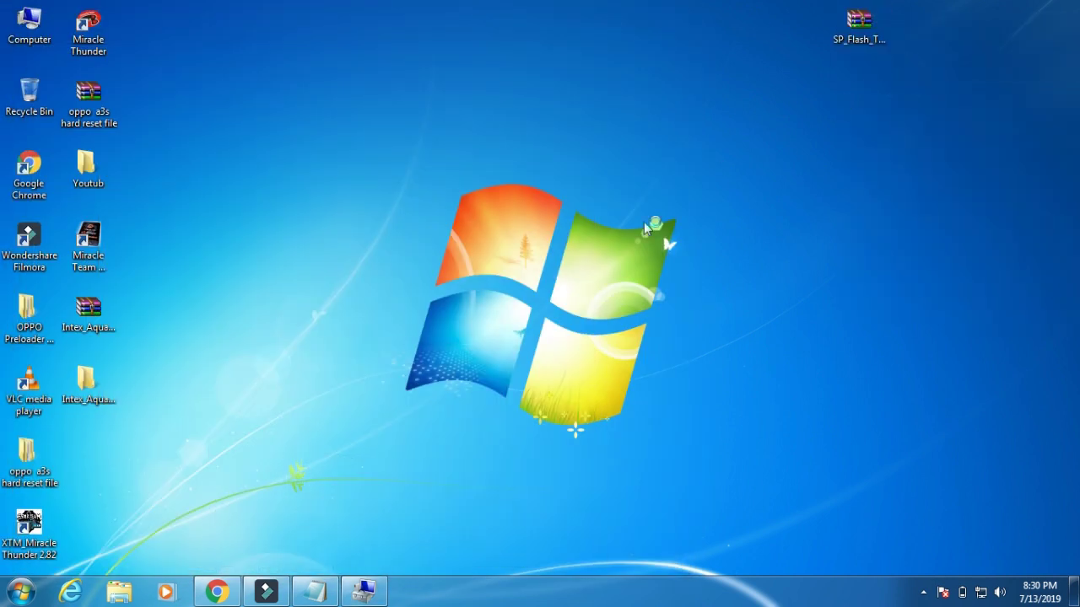
{"action": "left_click", "coordinate": [576, 462]}
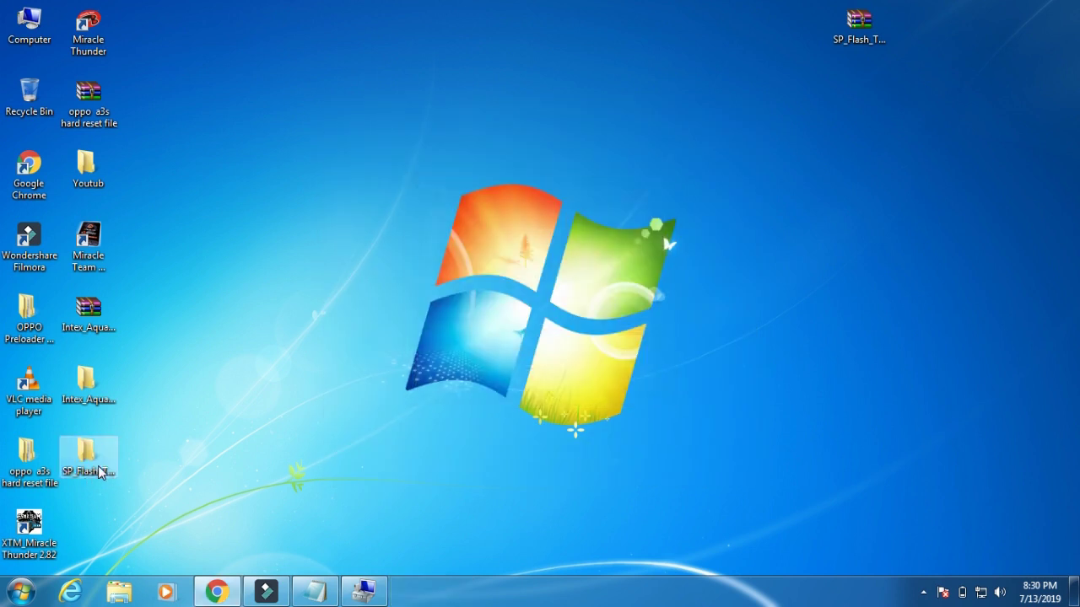
Launch flash_tool from the inner SP_Flash_Tool_v5.1916_Win folder of the extracted package and refresh the desktop
{"action": "double_click", "coordinate": [99, 472]}
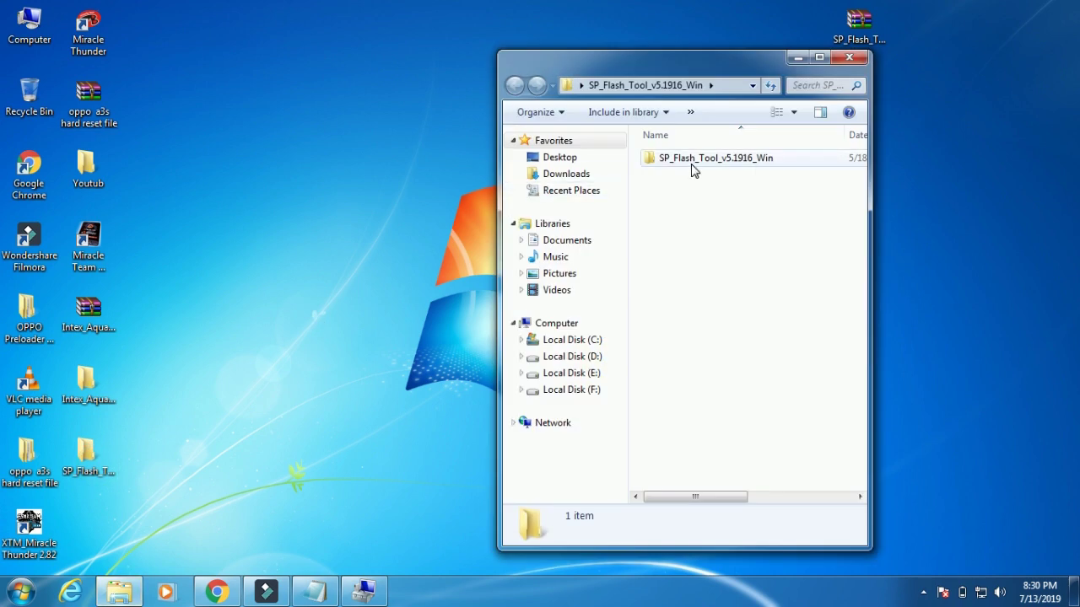
{"action": "double_click", "coordinate": [692, 167]}
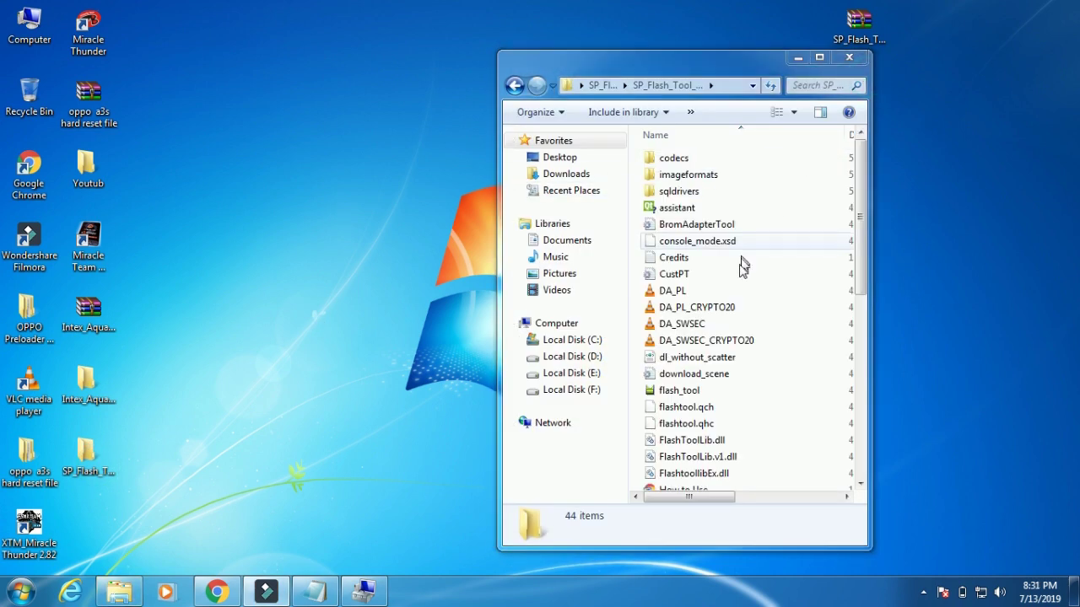
{"action": "left_click", "coordinate": [678, 393]}
{"action": "double_click", "coordinate": [679, 394]}
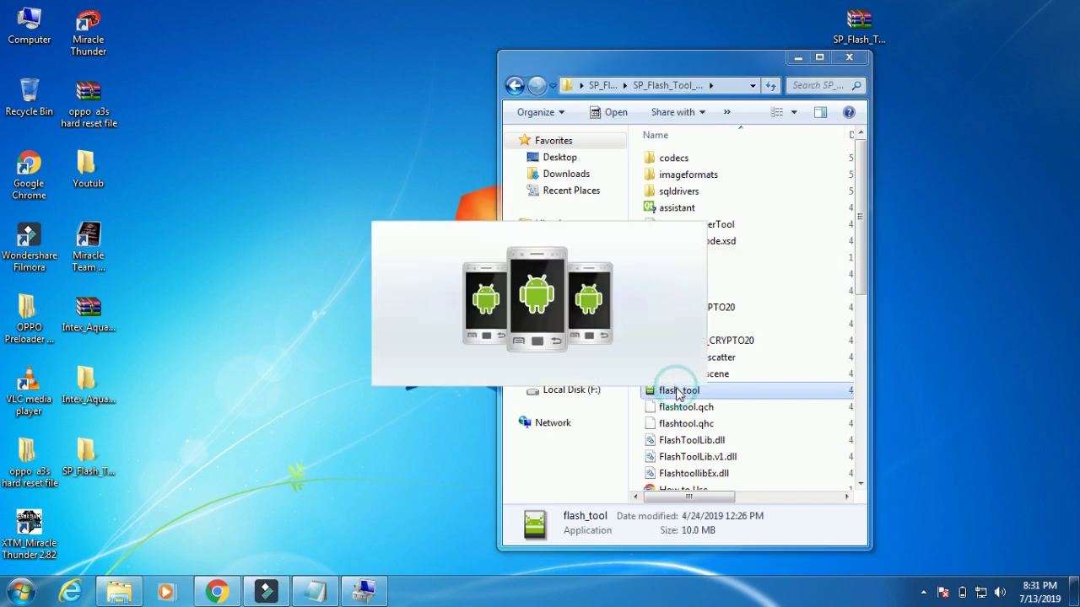
{"action": "right_click", "coordinate": [344, 149]}
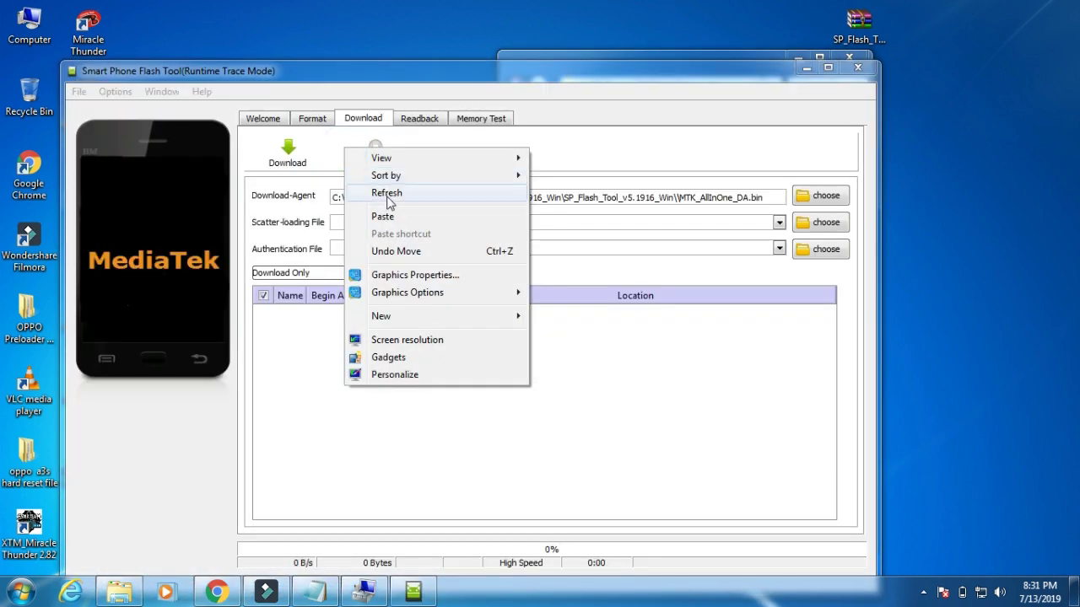
{"action": "left_click", "coordinate": [384, 194]}
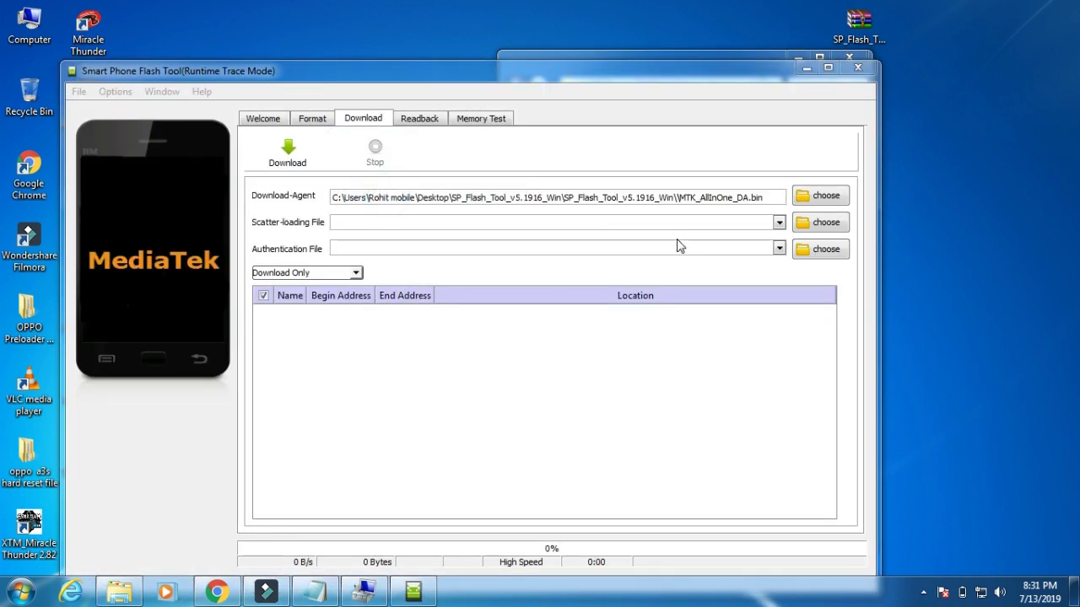
Load the scatter file from the Firmware folder of the Intex_Aqua_Lions_N1_MT6737M_V05_Indian_7.0 package on the desktop
{"action": "left_click", "coordinate": [818, 223]}
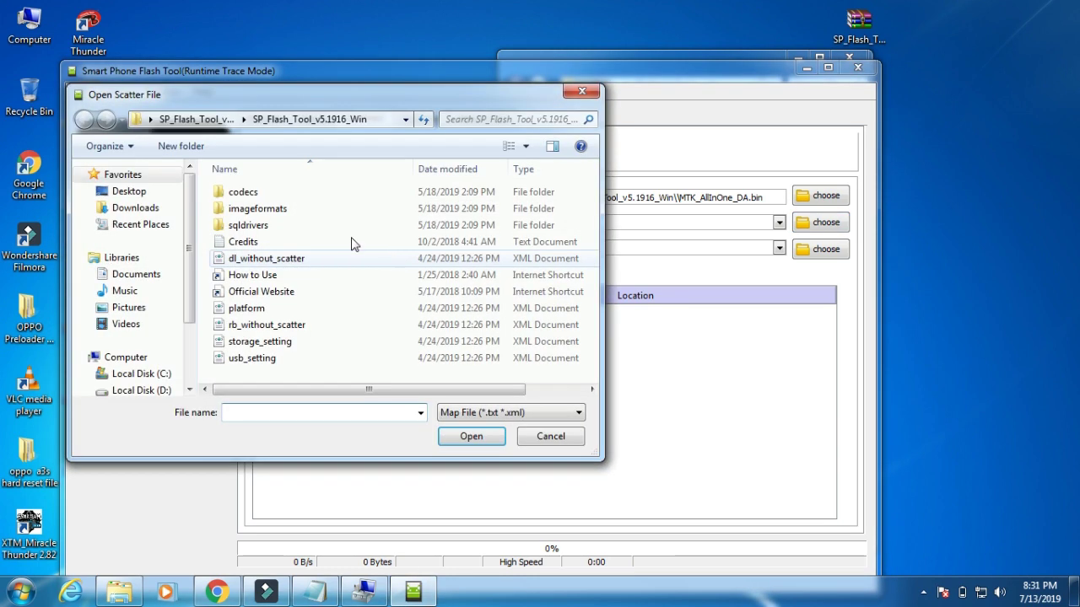
{"action": "left_click", "coordinate": [133, 193]}
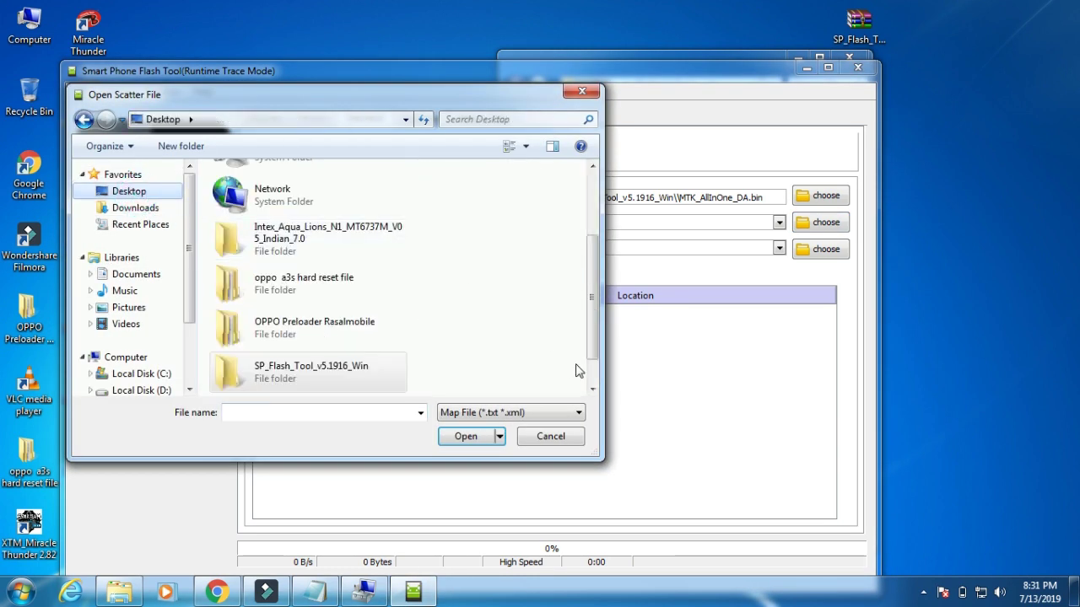
{"action": "scroll", "coordinate": [589, 376], "scroll_direction": "down", "scroll_amount": 1}
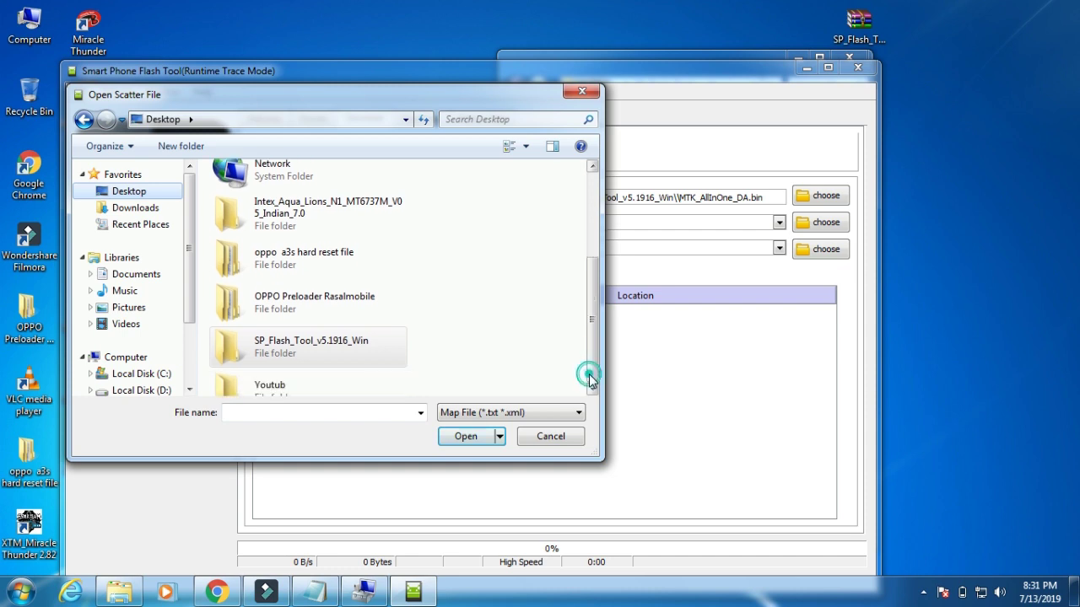
{"action": "left_click", "coordinate": [327, 204]}
{"action": "double_click", "coordinate": [273, 188]}
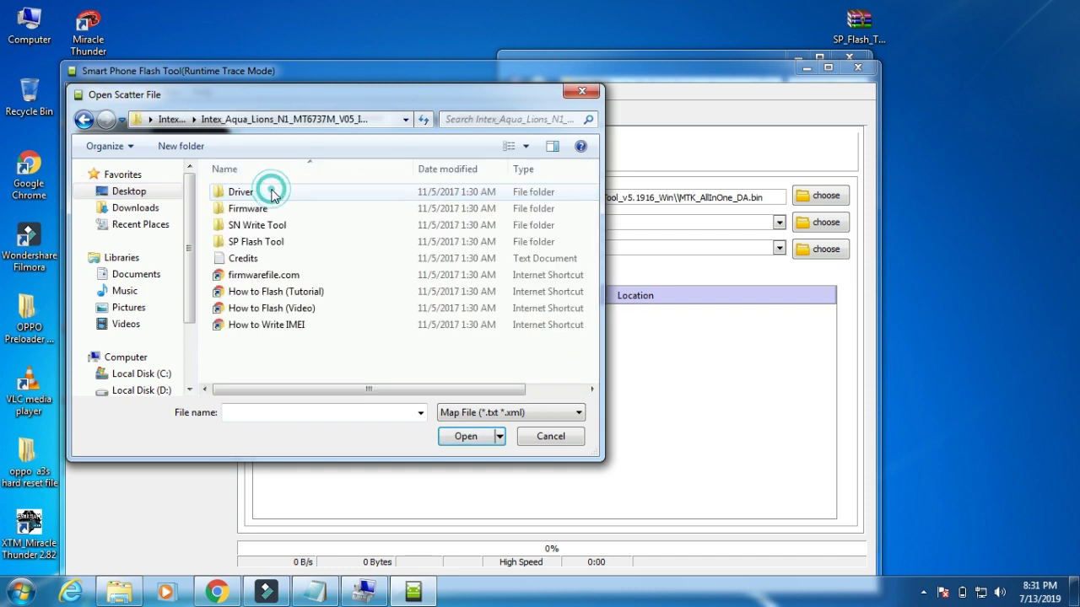
{"action": "double_click", "coordinate": [274, 209]}
{"action": "left_click", "coordinate": [275, 226]}
{"action": "double_click", "coordinate": [276, 226]}
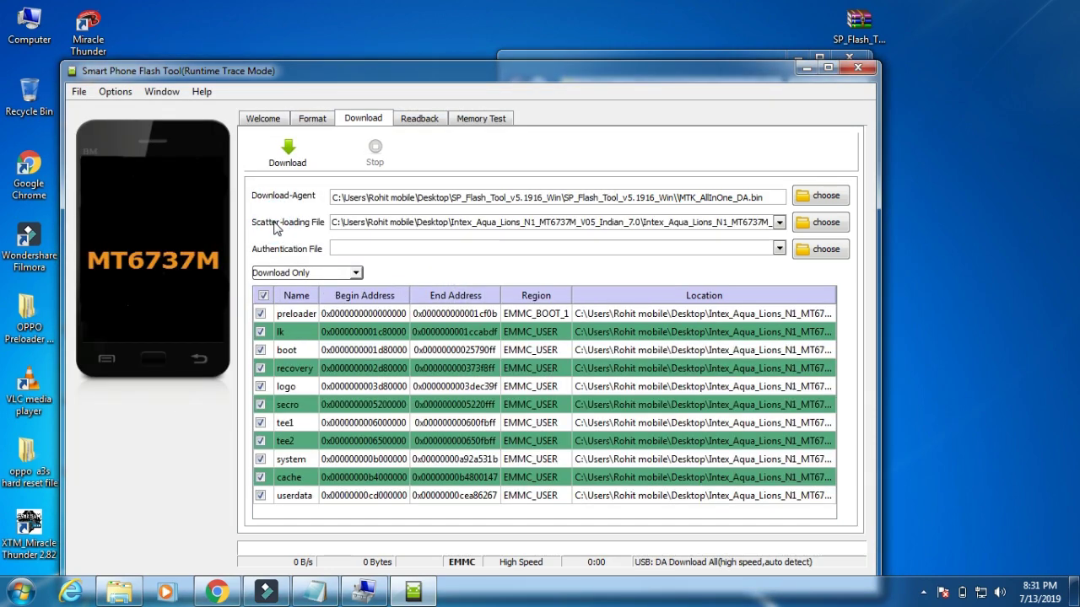
Flash all listed partitions to the phone in Download Only mode, retrying the download once after dismissing the error
{"action": "left_click_drag", "start_coordinate": [405, 74], "coordinate": [478, 39]}
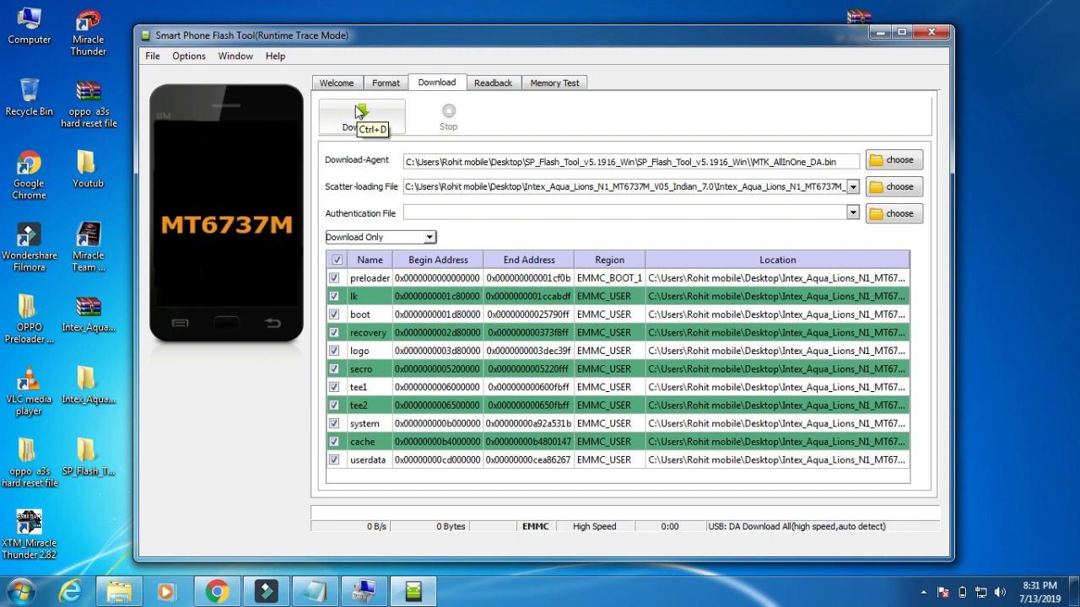
{"action": "left_click", "coordinate": [355, 106]}
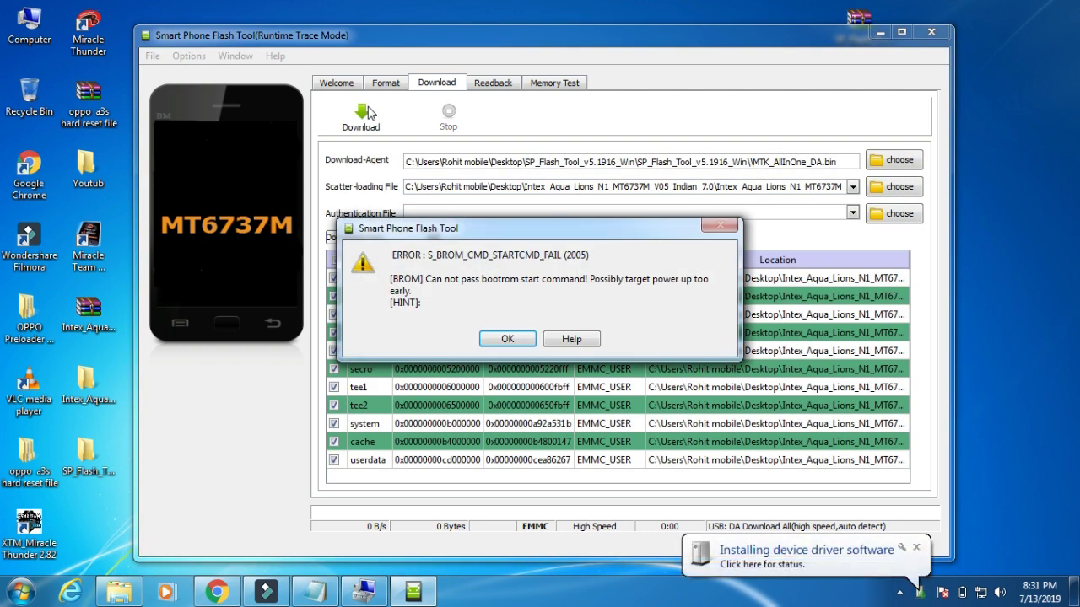
{"action": "left_click", "coordinate": [507, 339]}
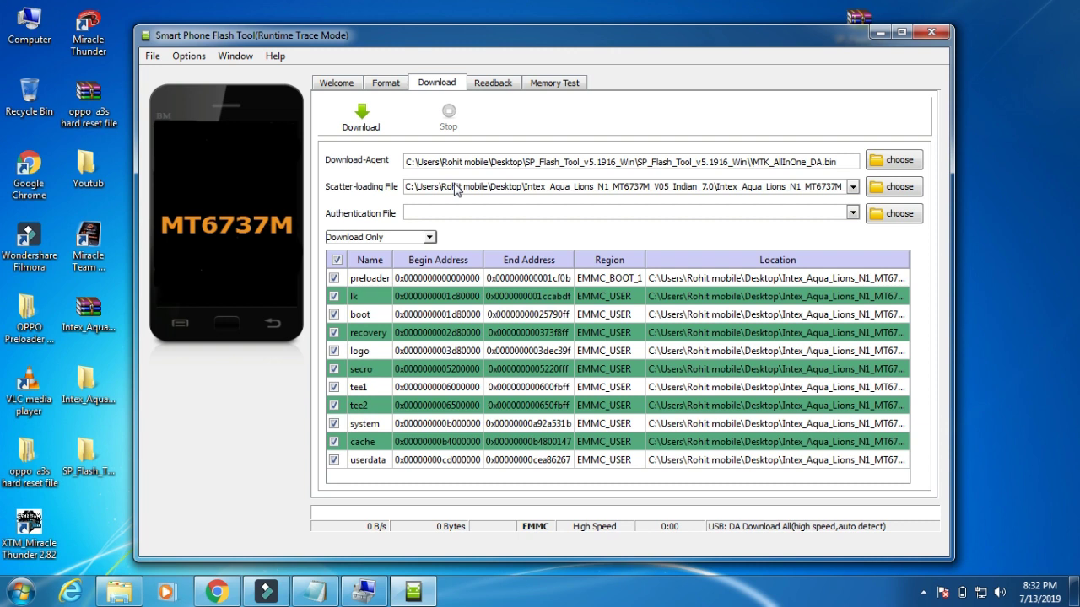
{"action": "left_click", "coordinate": [369, 117]}
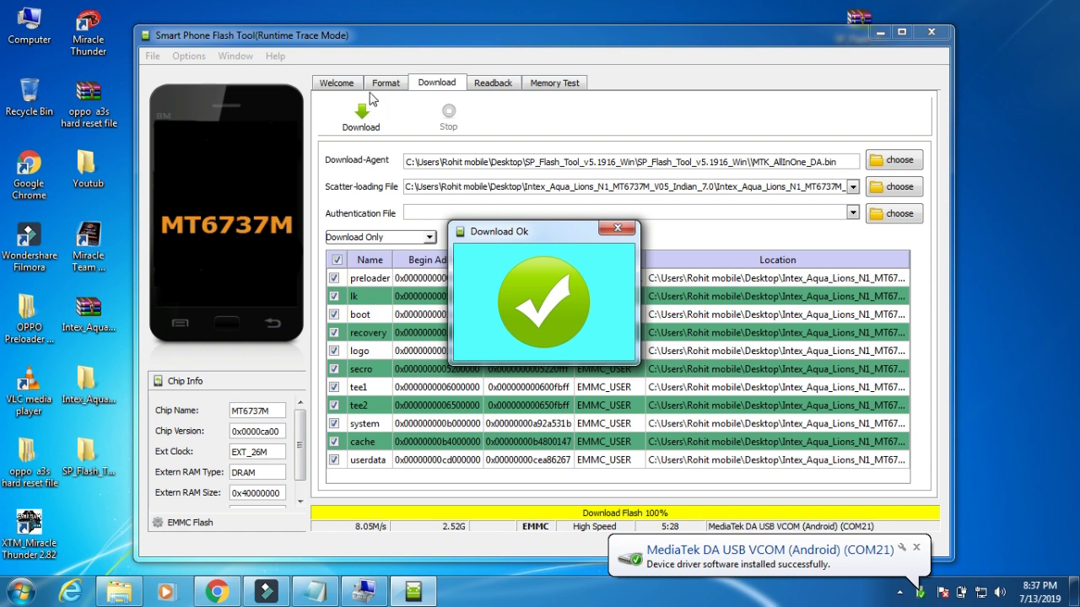
{"action": "left_click", "coordinate": [922, 593]}
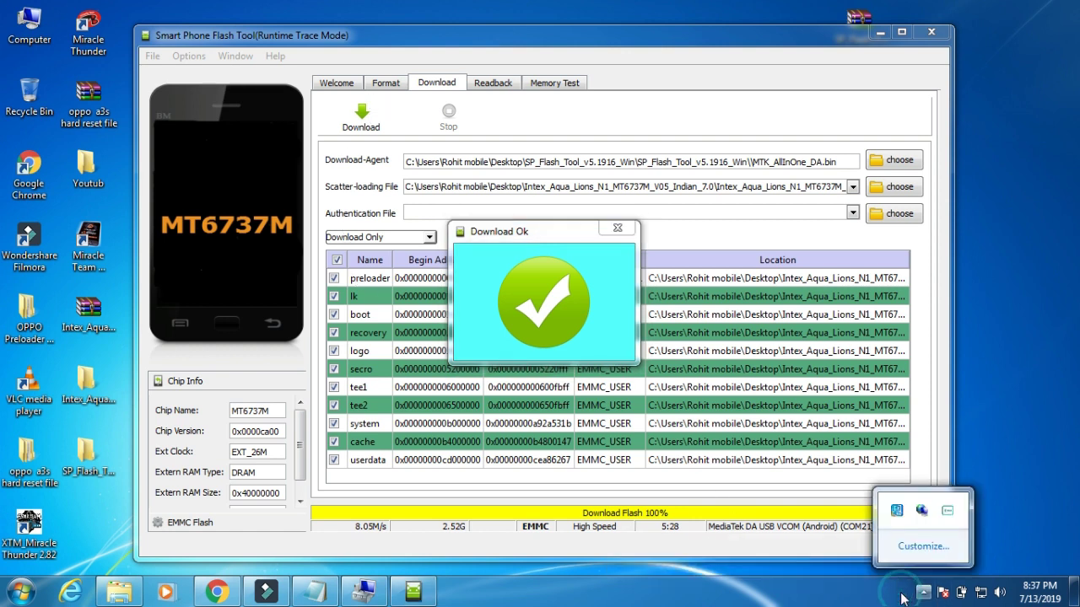
{"action": "right_click", "coordinate": [947, 512]}
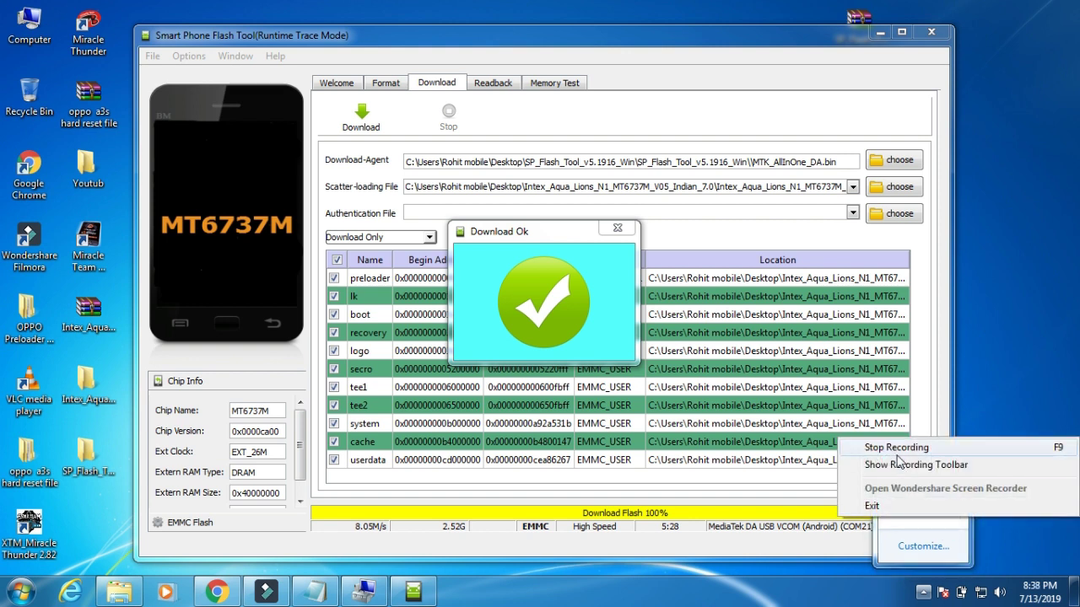